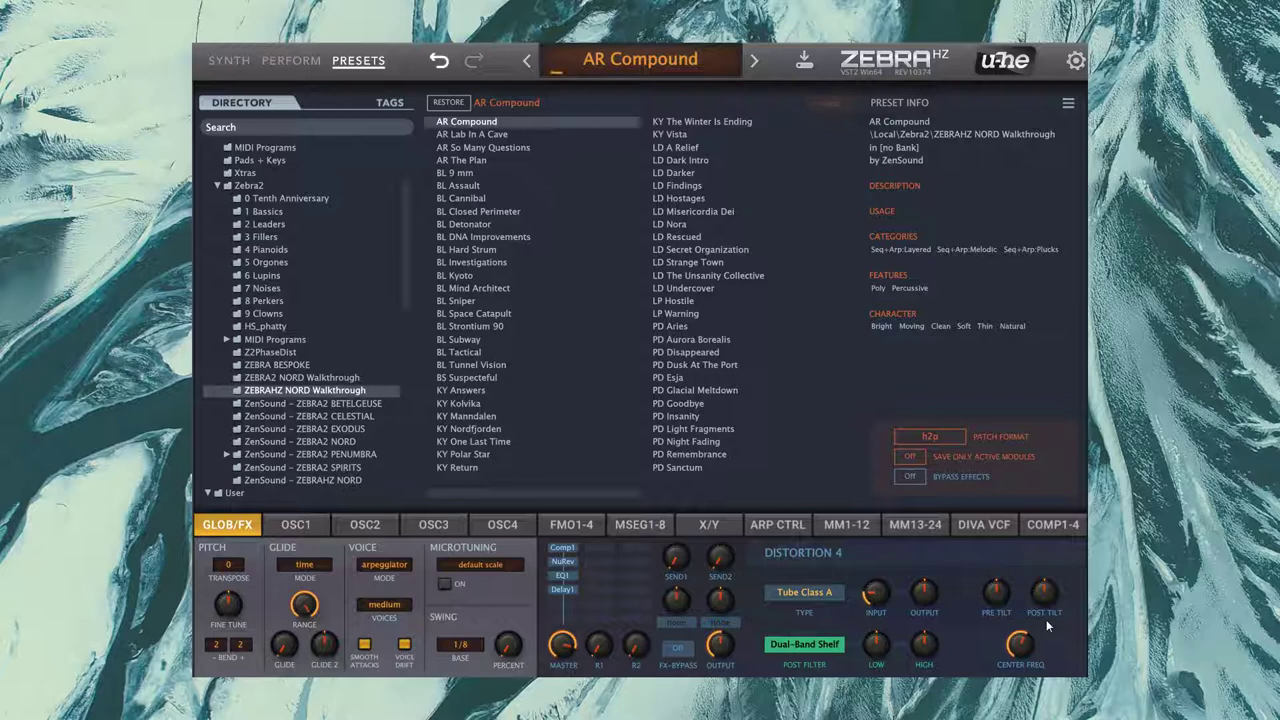
Audition the remaining AR presets in order, from AR Lab In A Cave through AR The Plan.
left_click(755, 61)
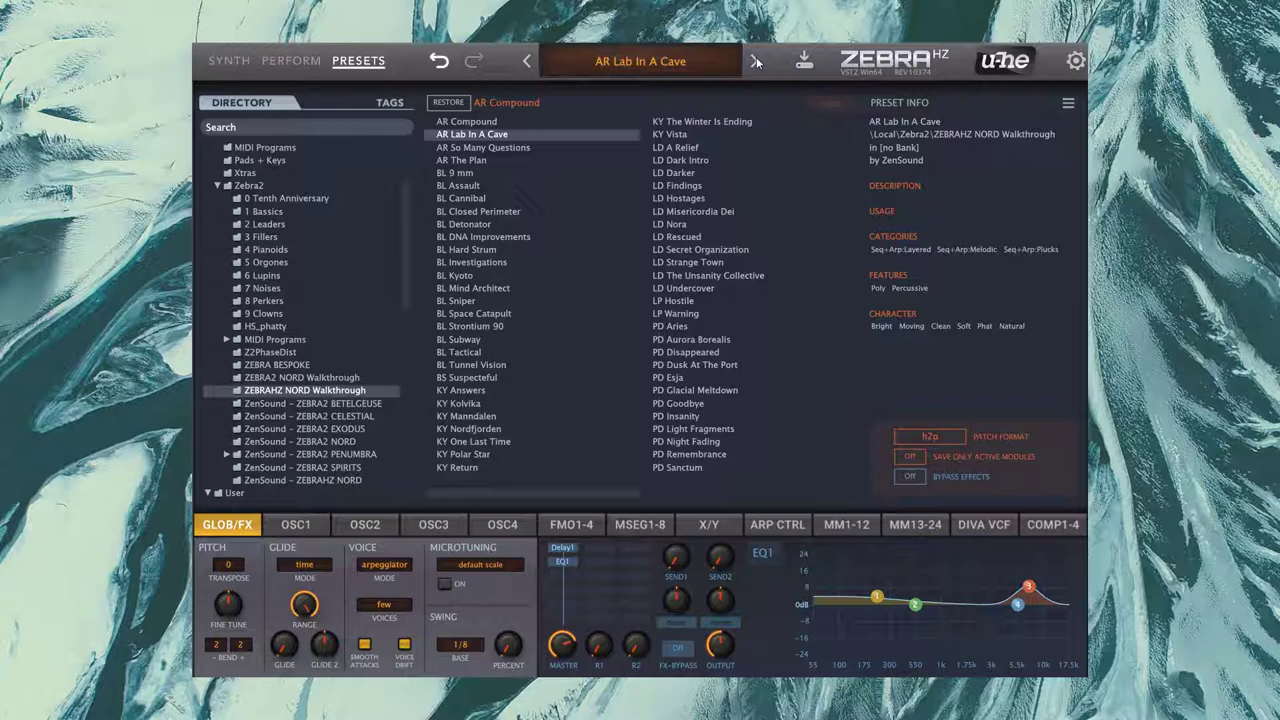
left_click(756, 62)
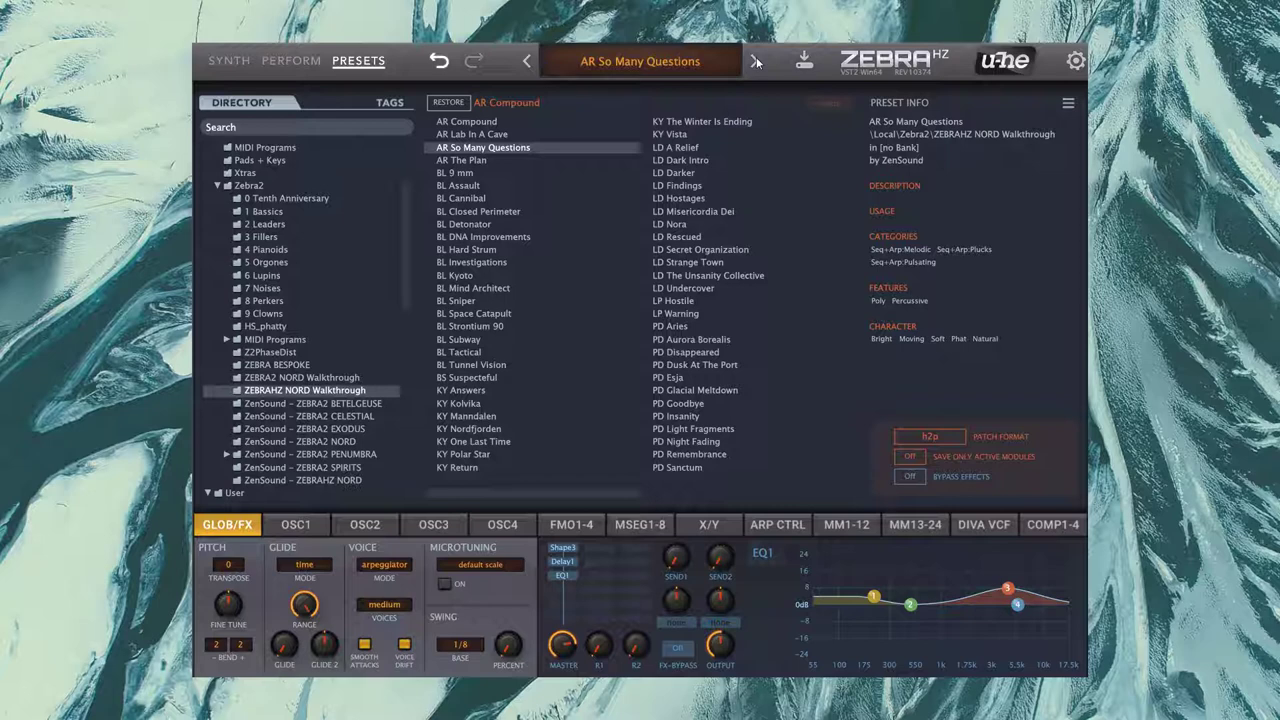
left_click(756, 63)
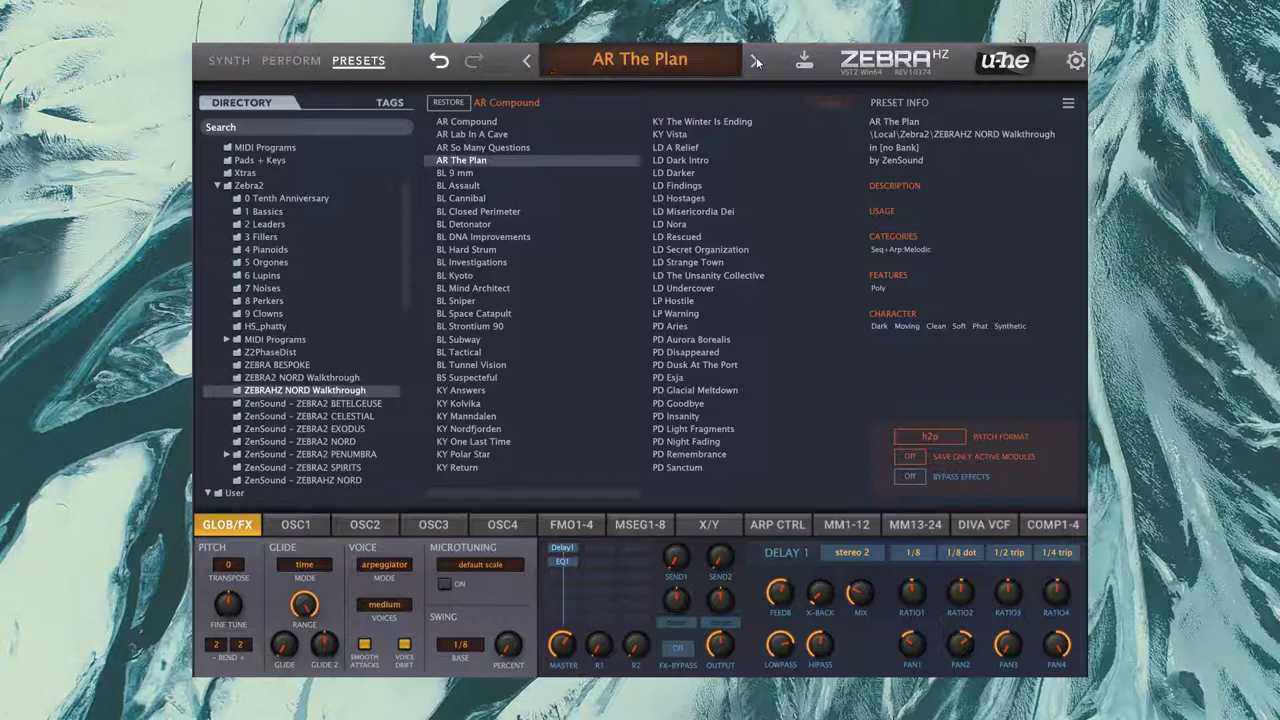
Audition the BL presets one after another, from BL 9 mm through BL Investigations.
left_click(756, 62)
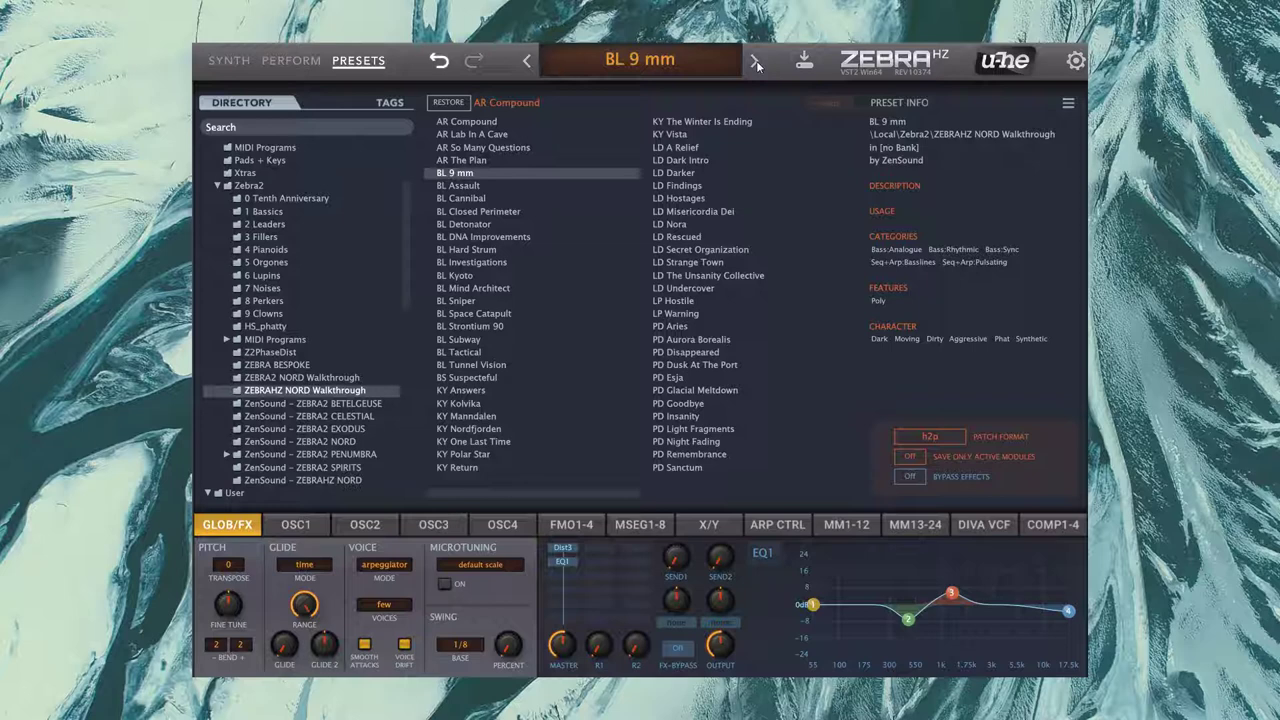
left_click(756, 61)
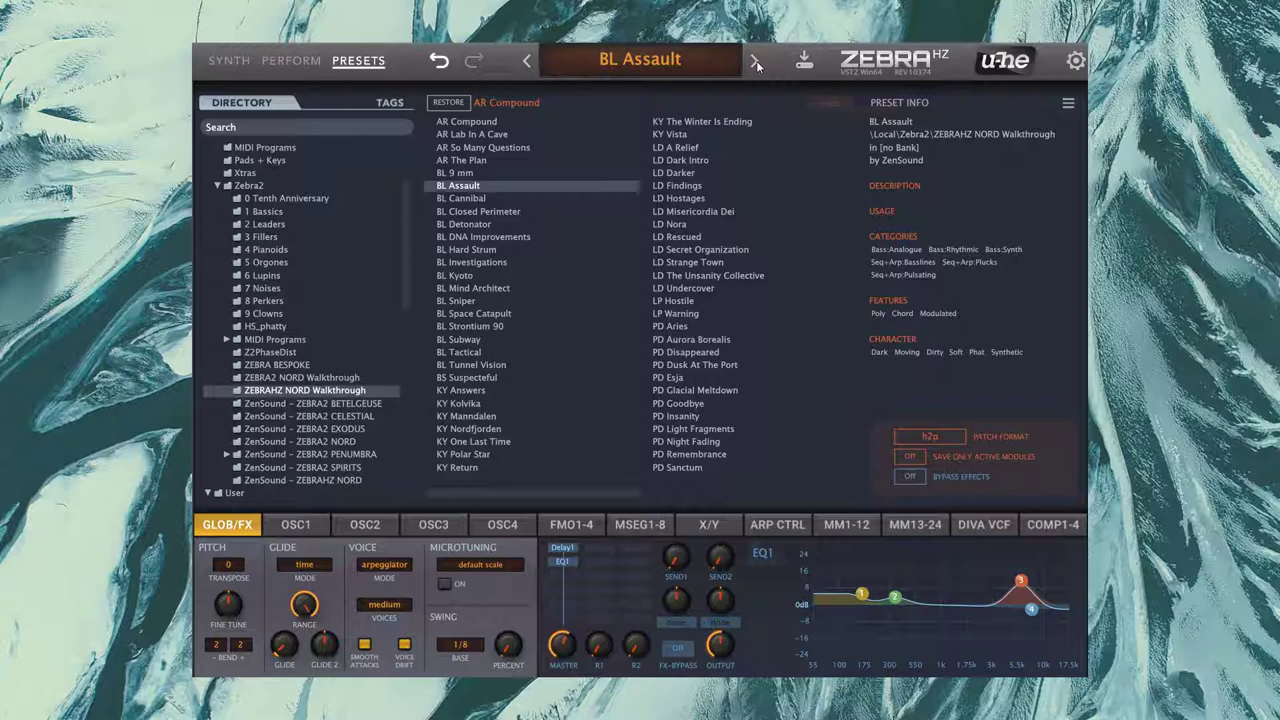
left_click(757, 62)
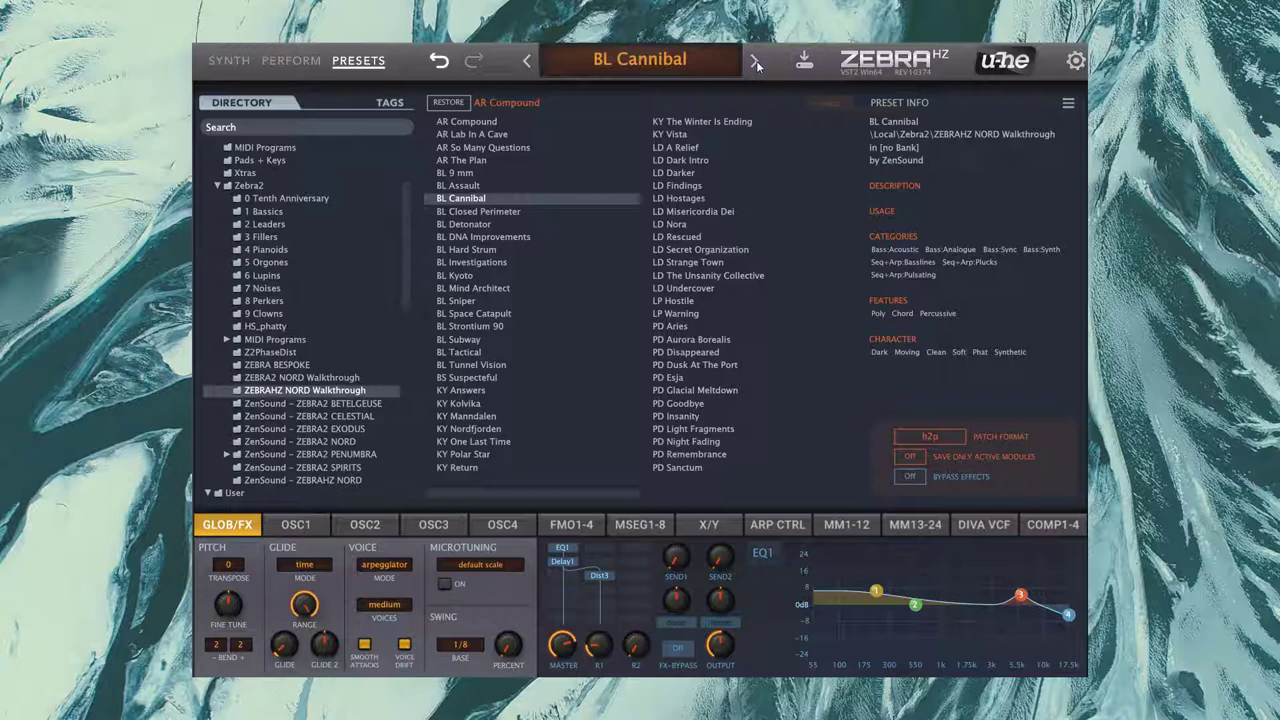
left_click(756, 62)
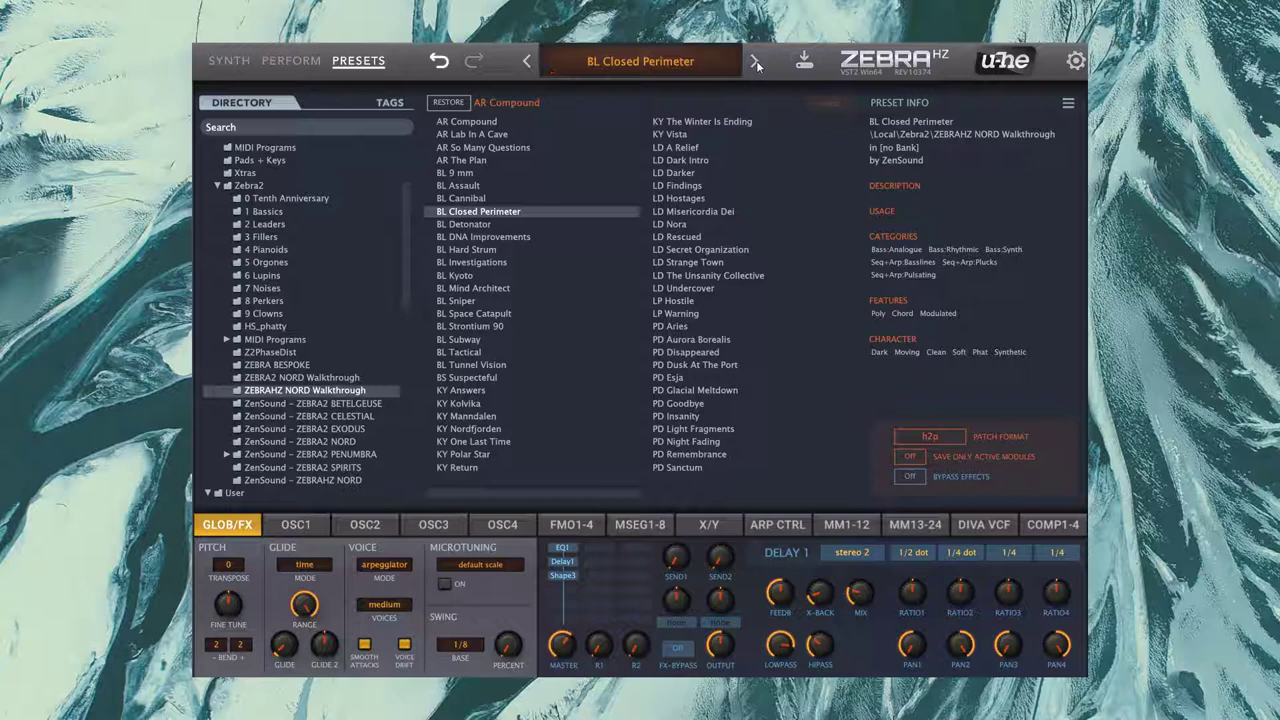
left_click(755, 62)
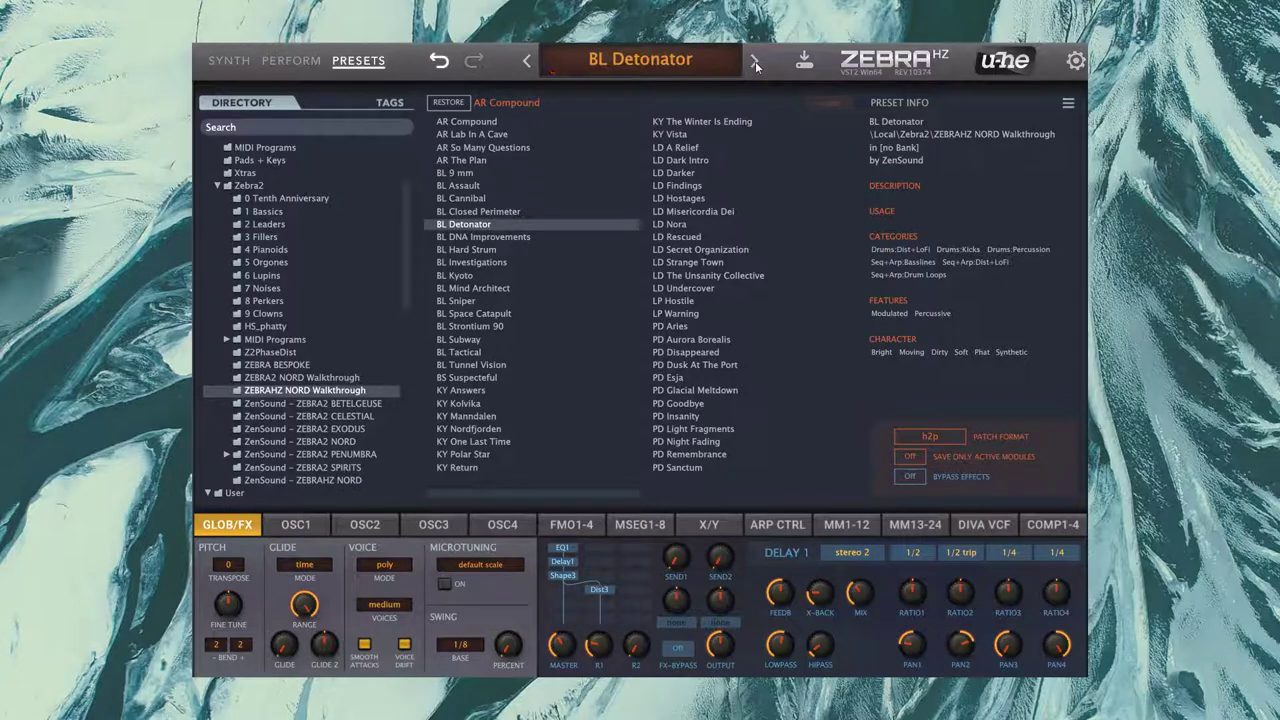
left_click(755, 62)
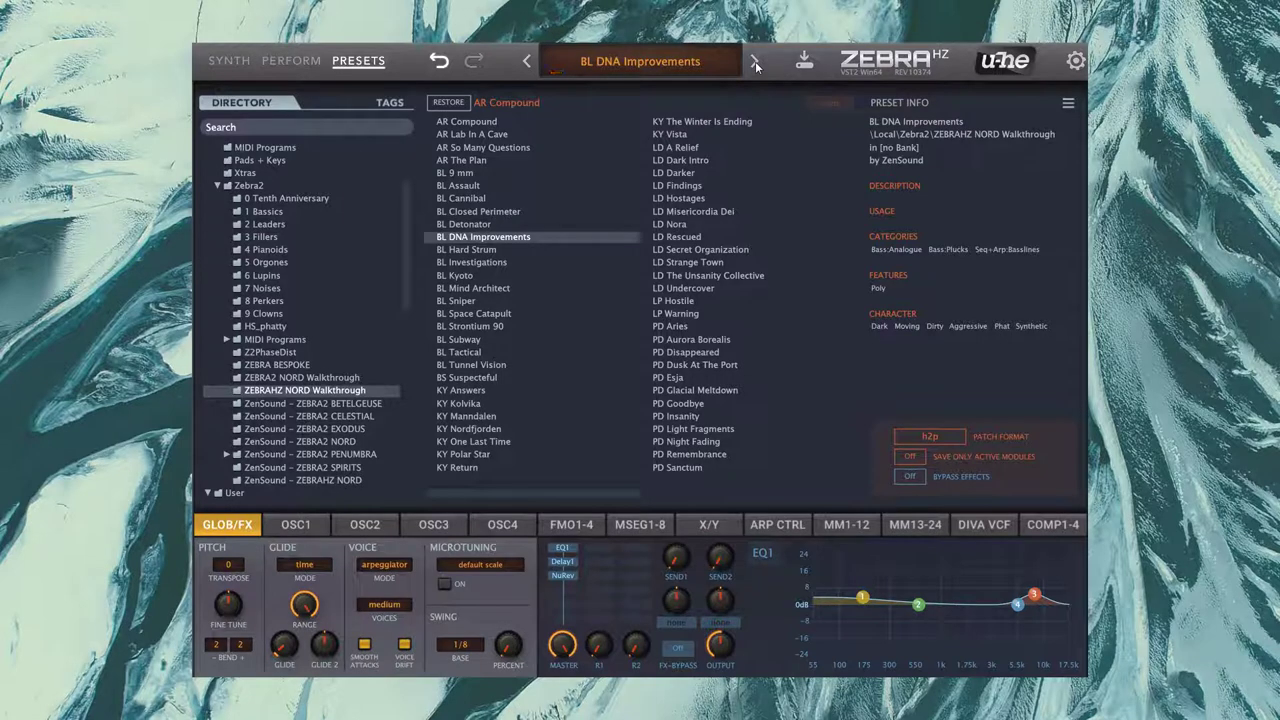
left_click(756, 66)
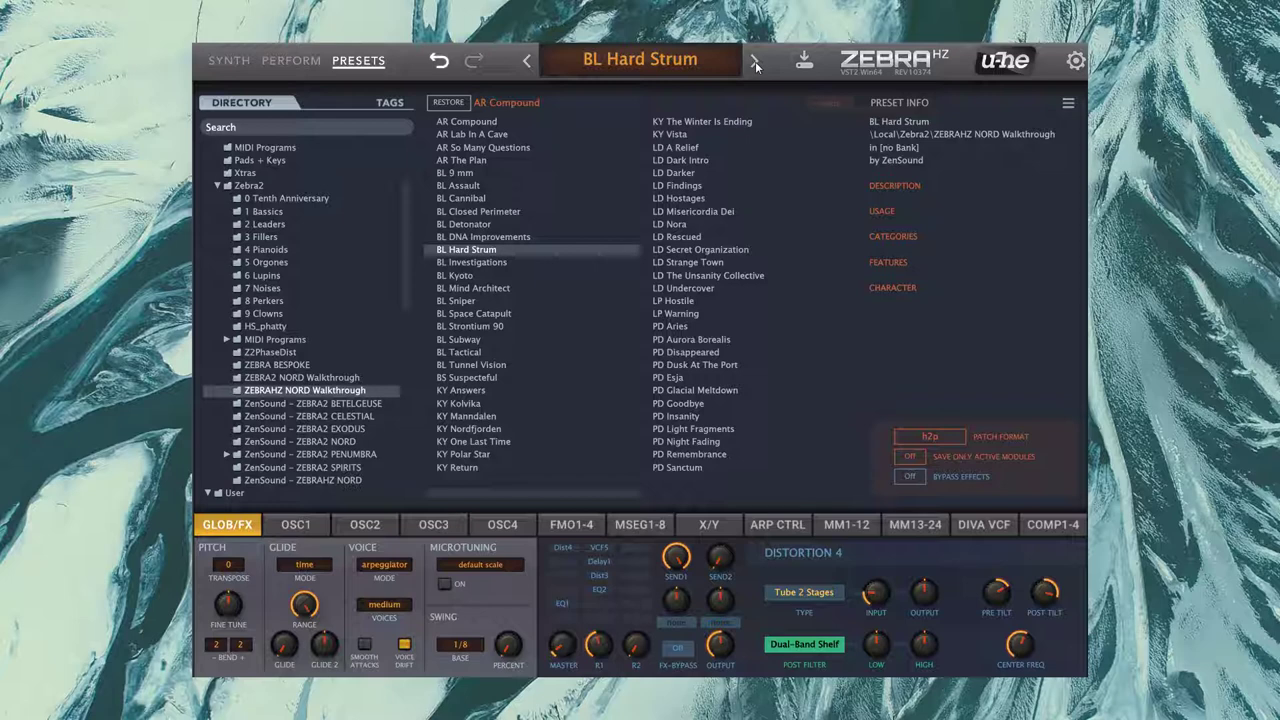
left_click(755, 62)
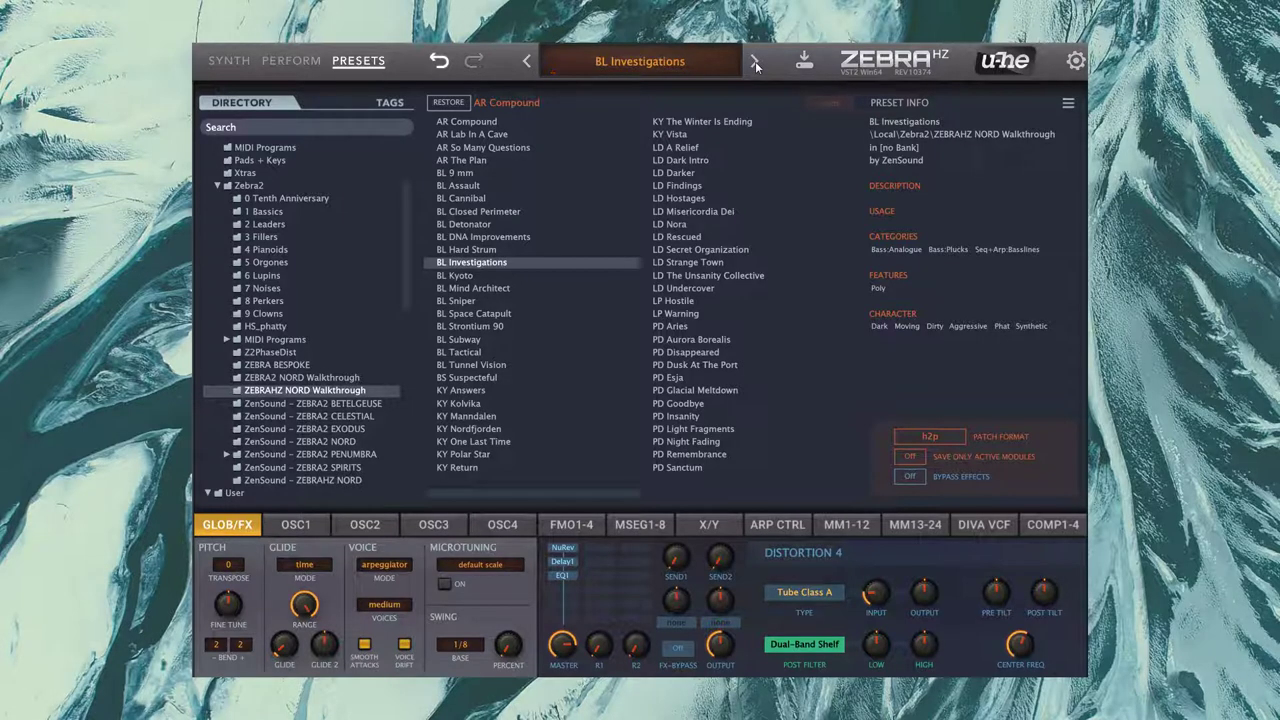
Step through the remaining bass presets in order, from BL Kyoto through BL Tunnel Vision and on to BS Suspecteful, auditioning each.
left_click(755, 62)
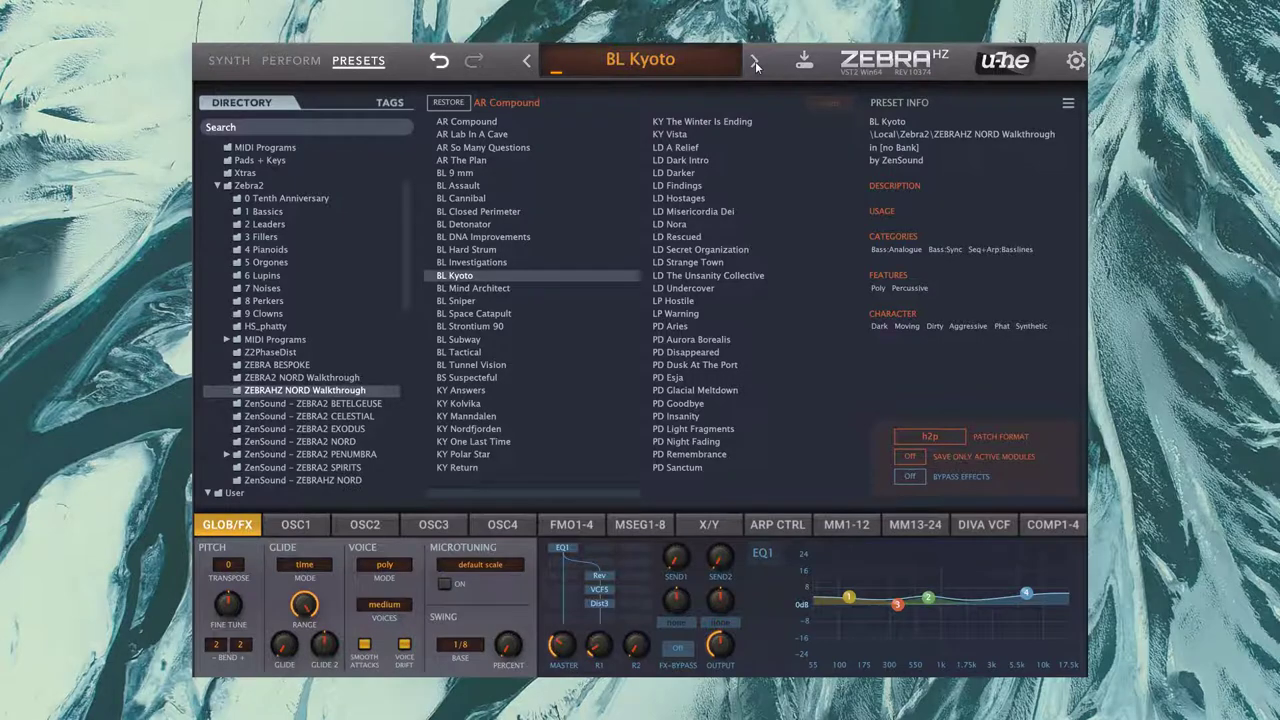
left_click(755, 63)
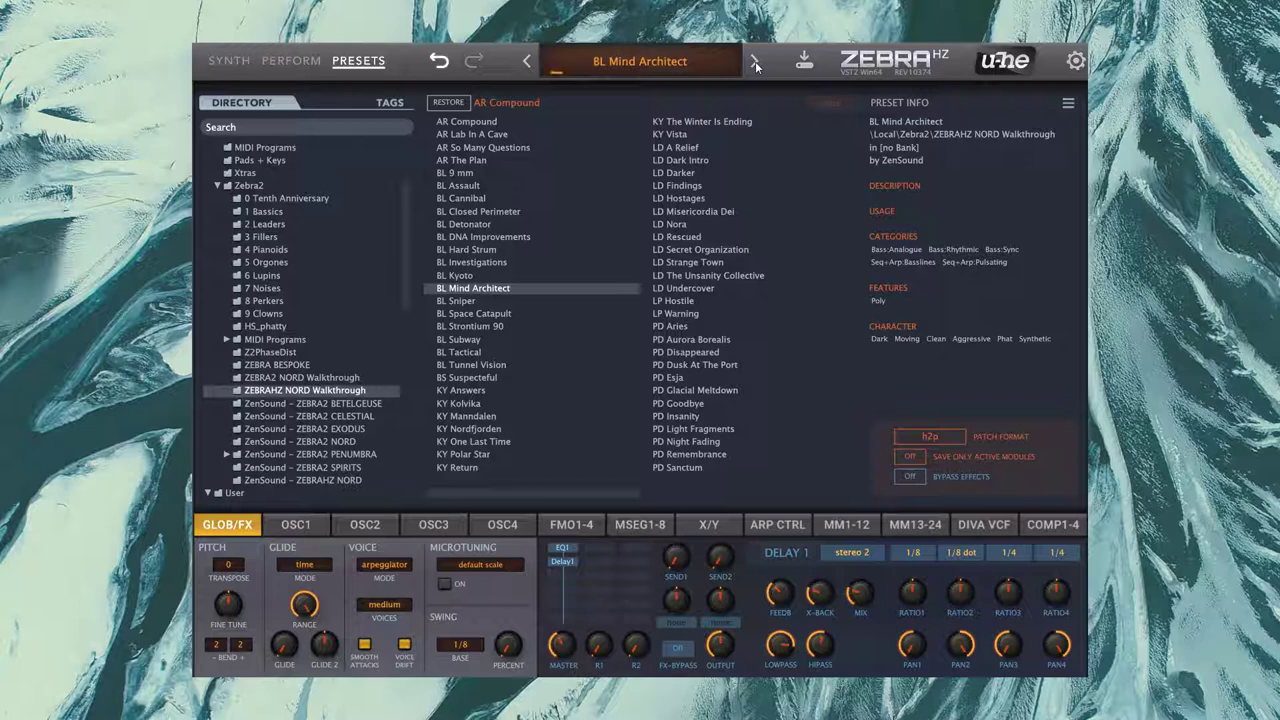
left_click(755, 62)
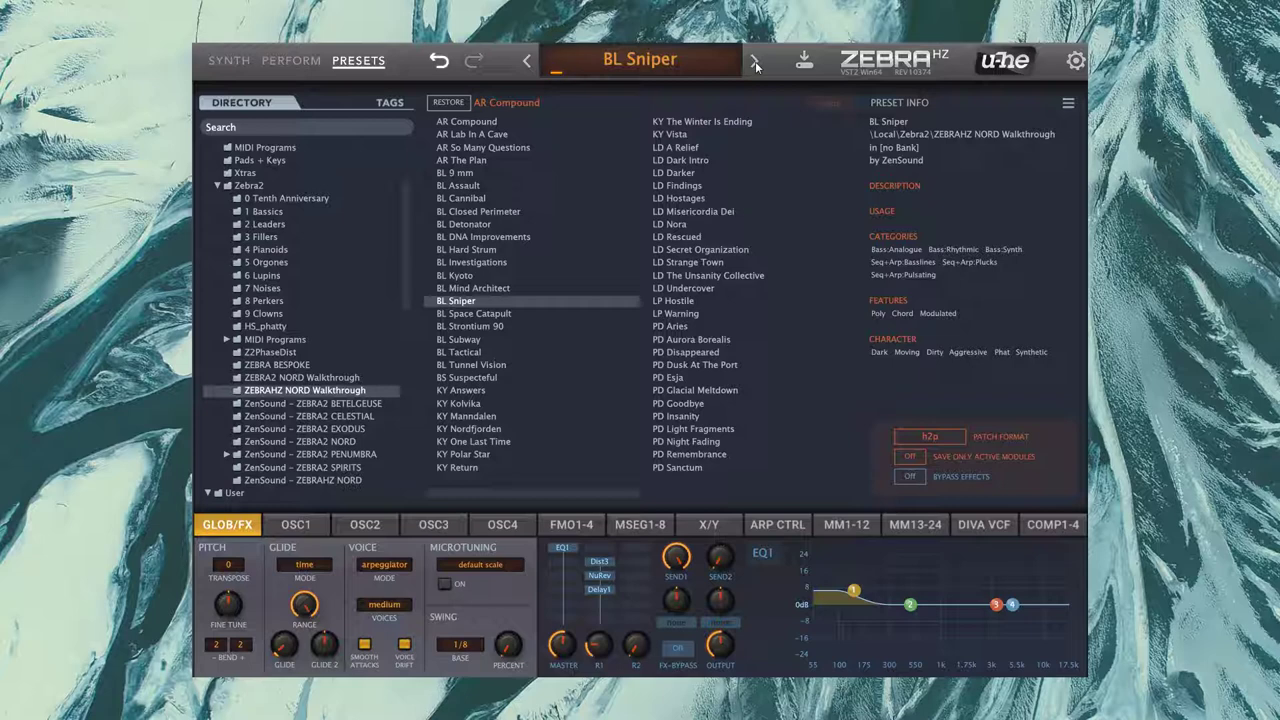
left_click(755, 63)
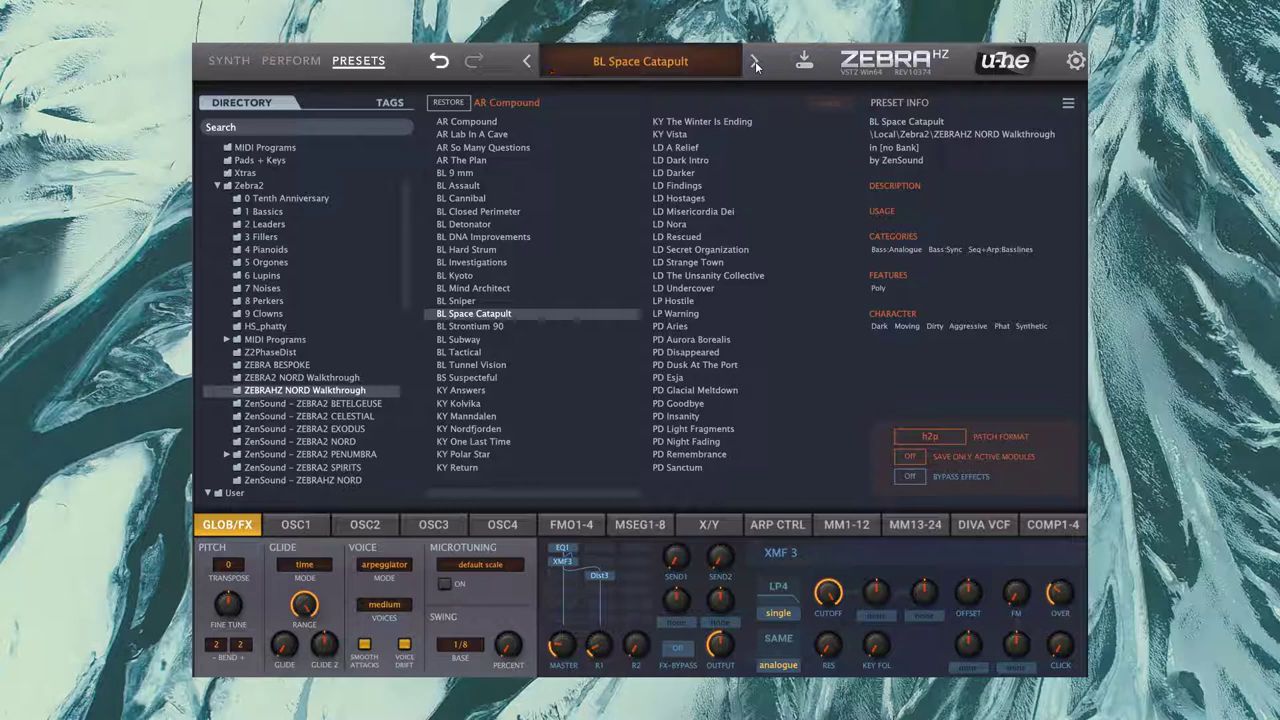
left_click(755, 62)
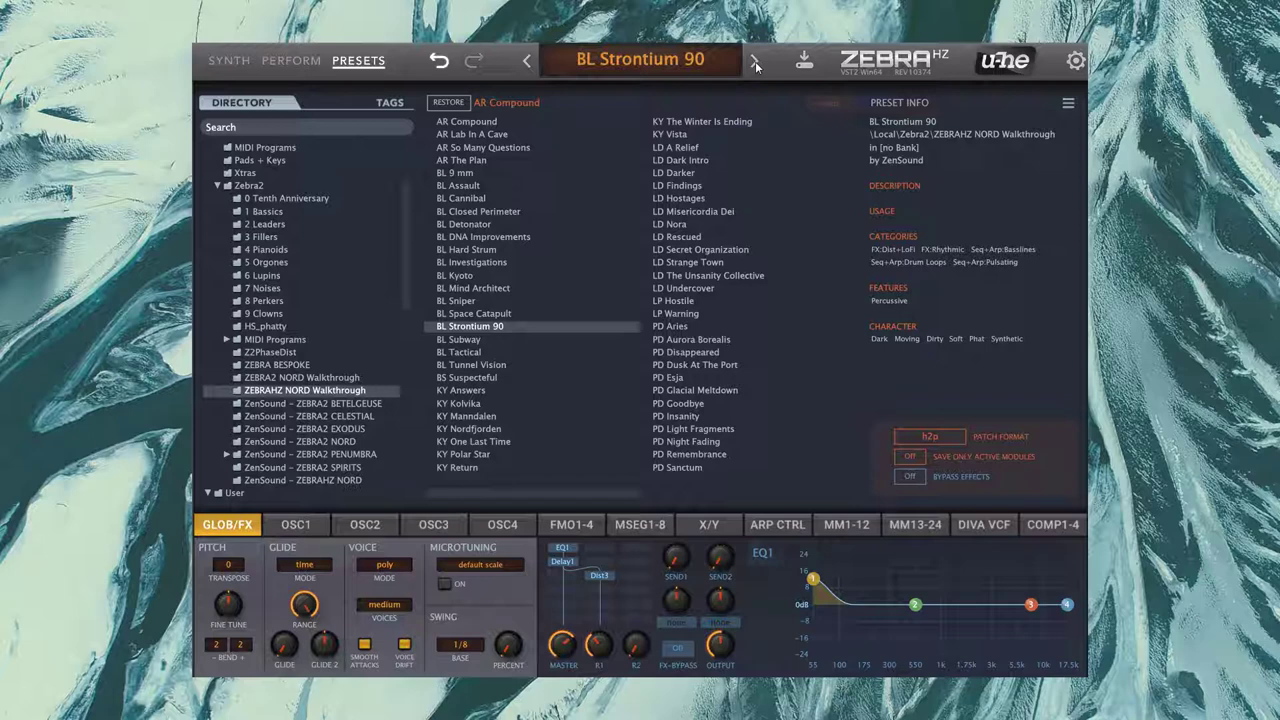
left_click(755, 61)
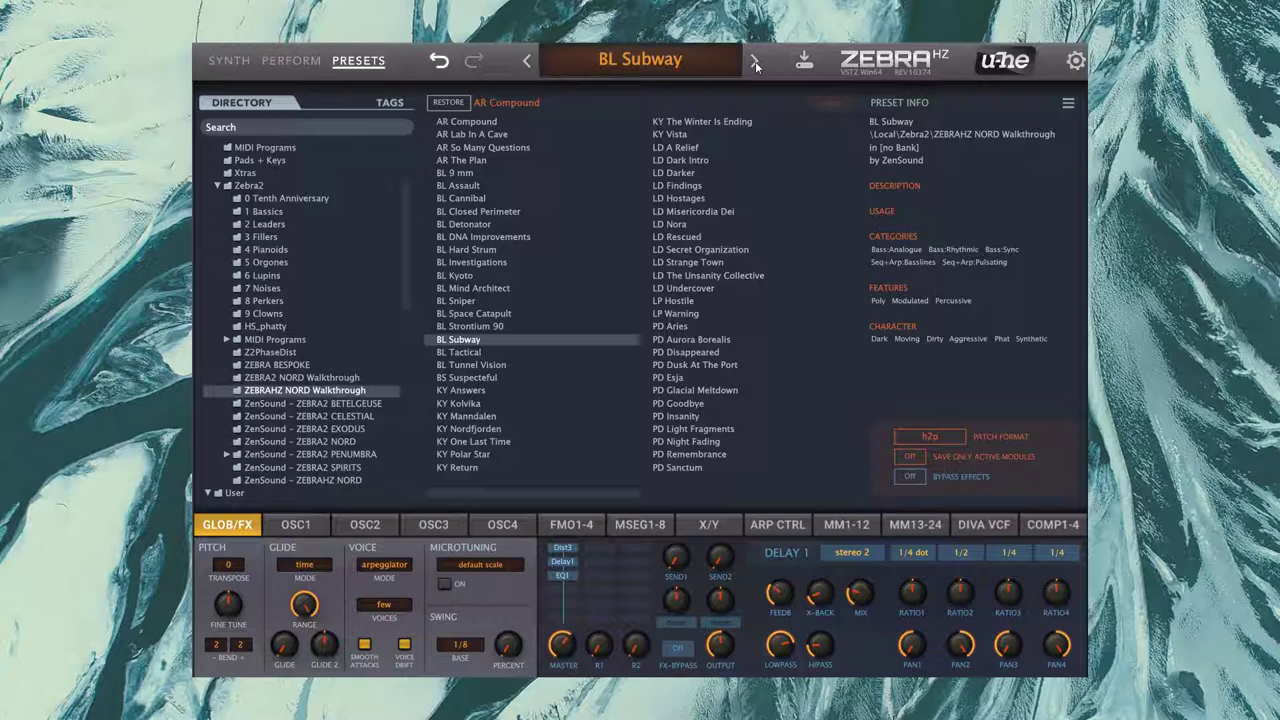
left_click(755, 62)
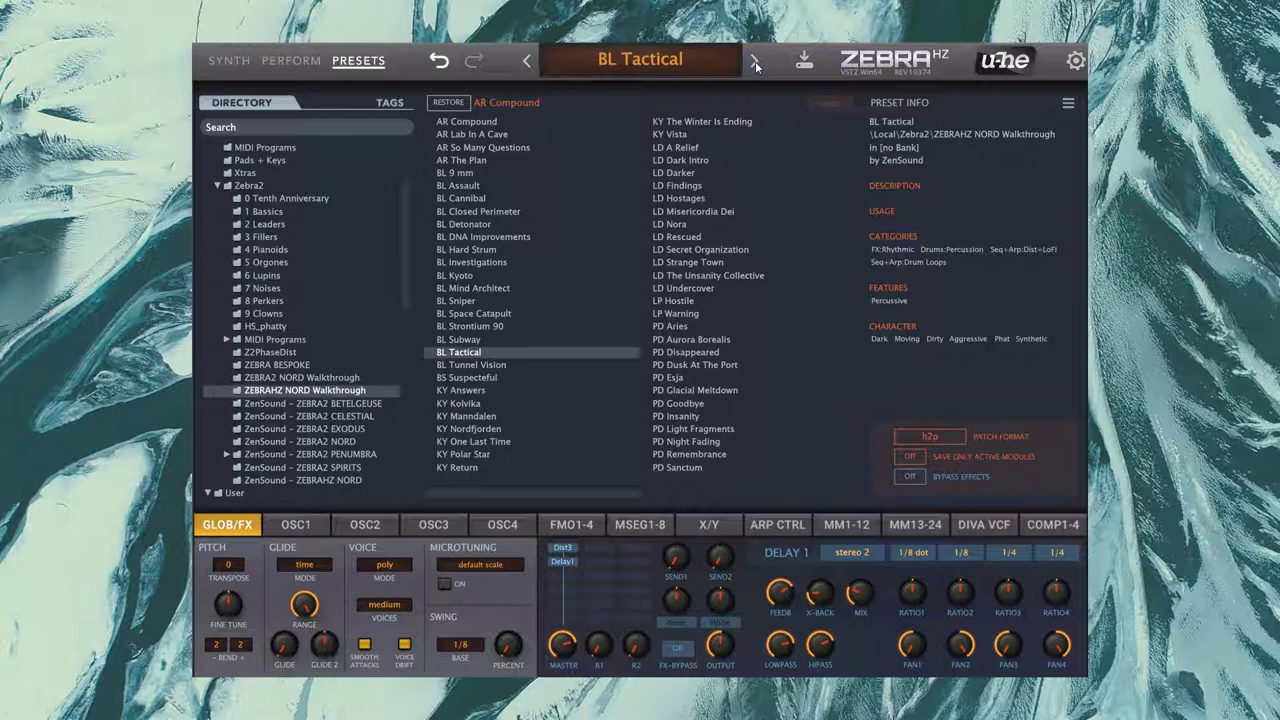
left_click(755, 62)
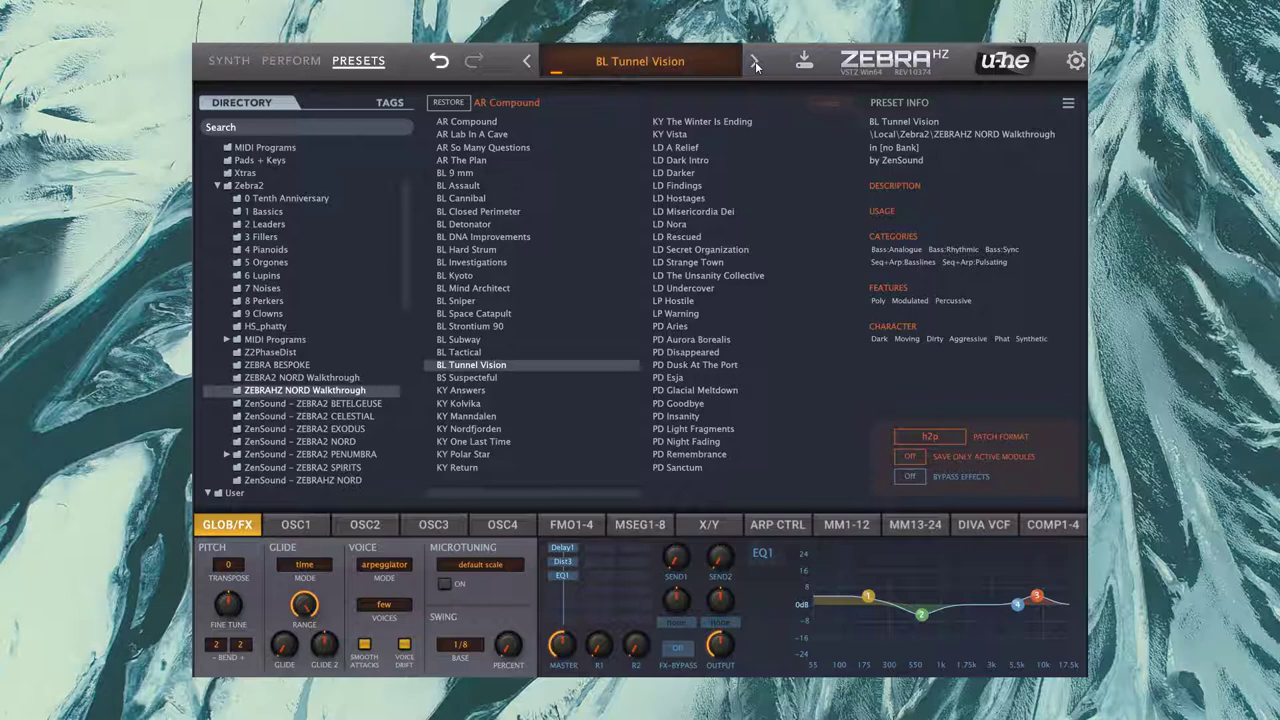
left_click(755, 63)
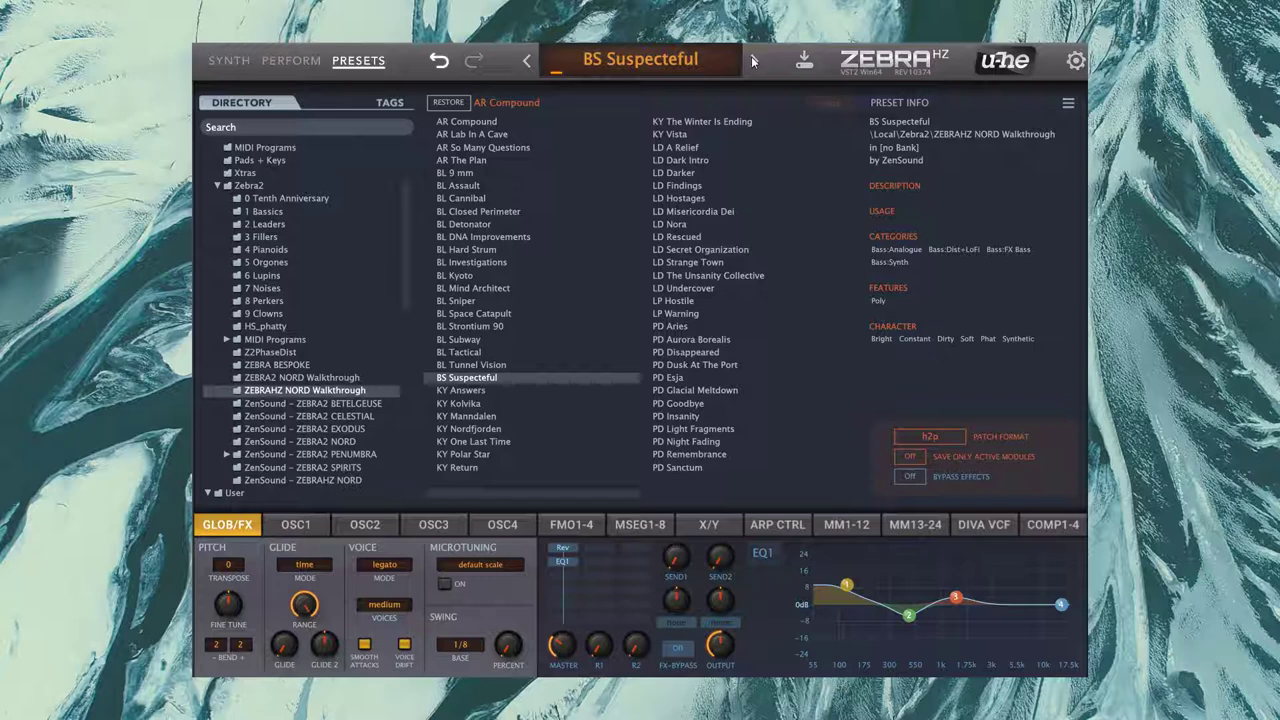
Audition all the KY presets in order, from KY Answers through KY Vista.
left_click(752, 61)
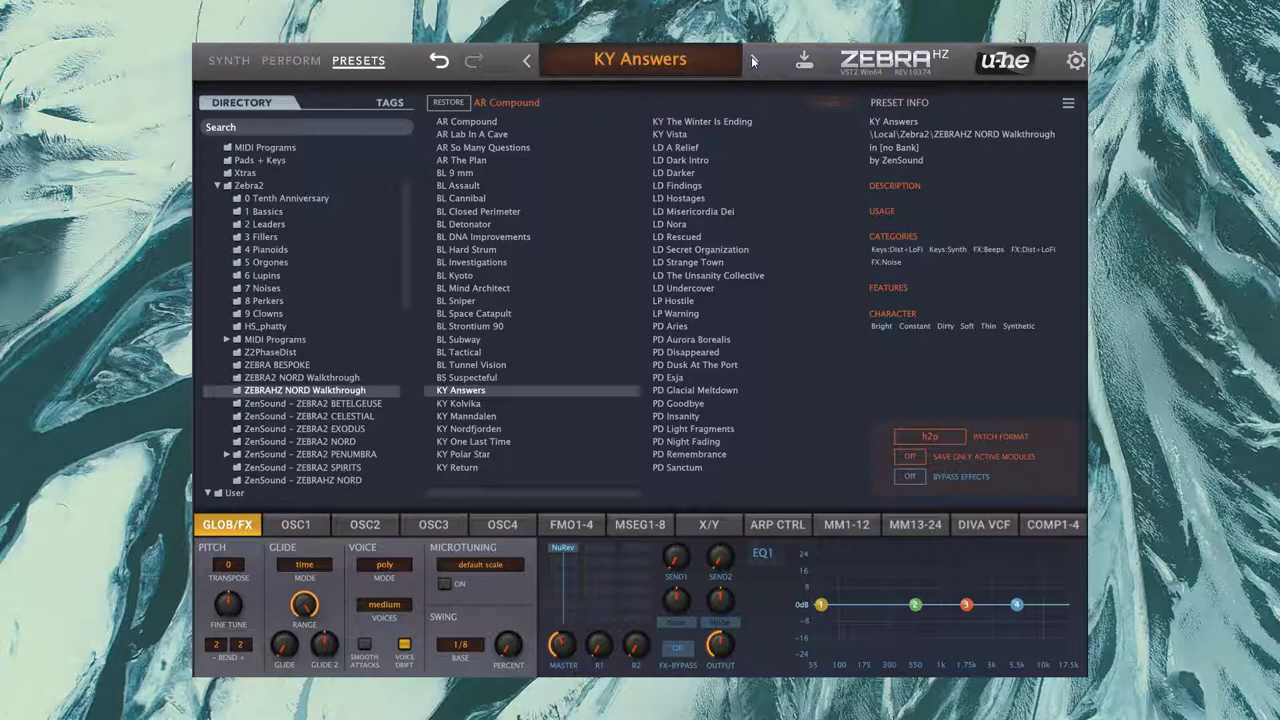
left_click(753, 61)
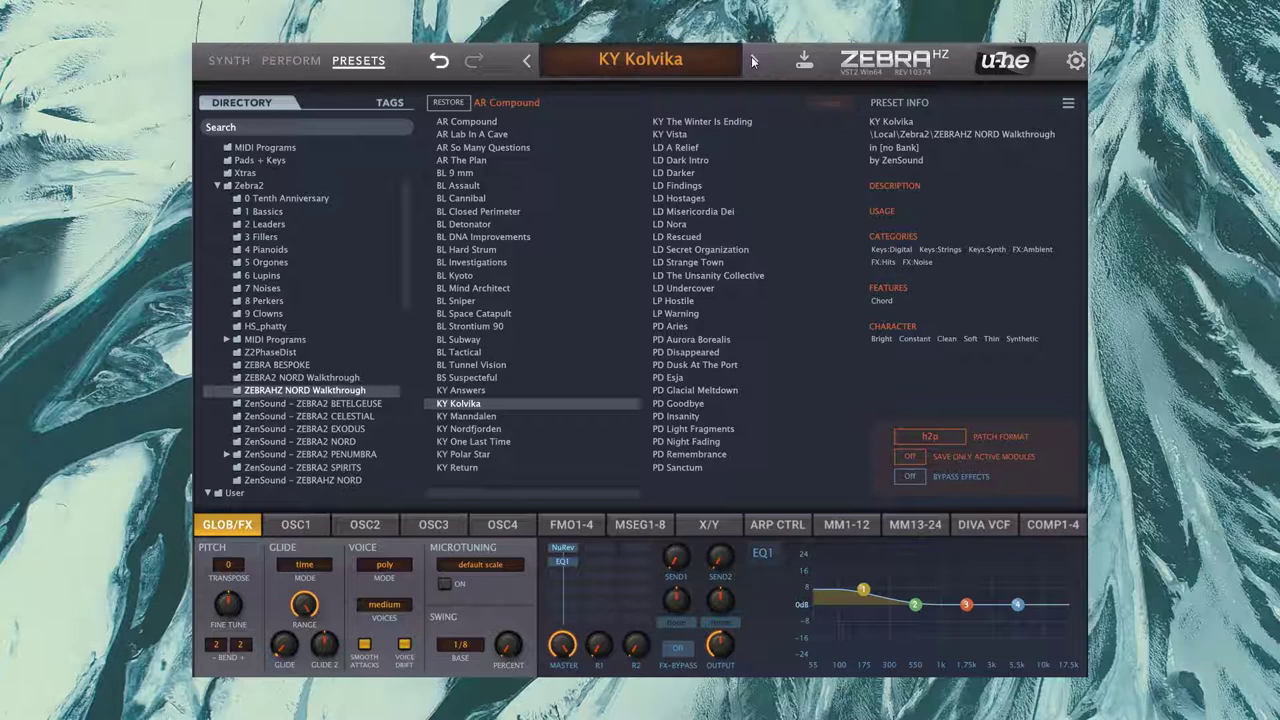
left_click(753, 61)
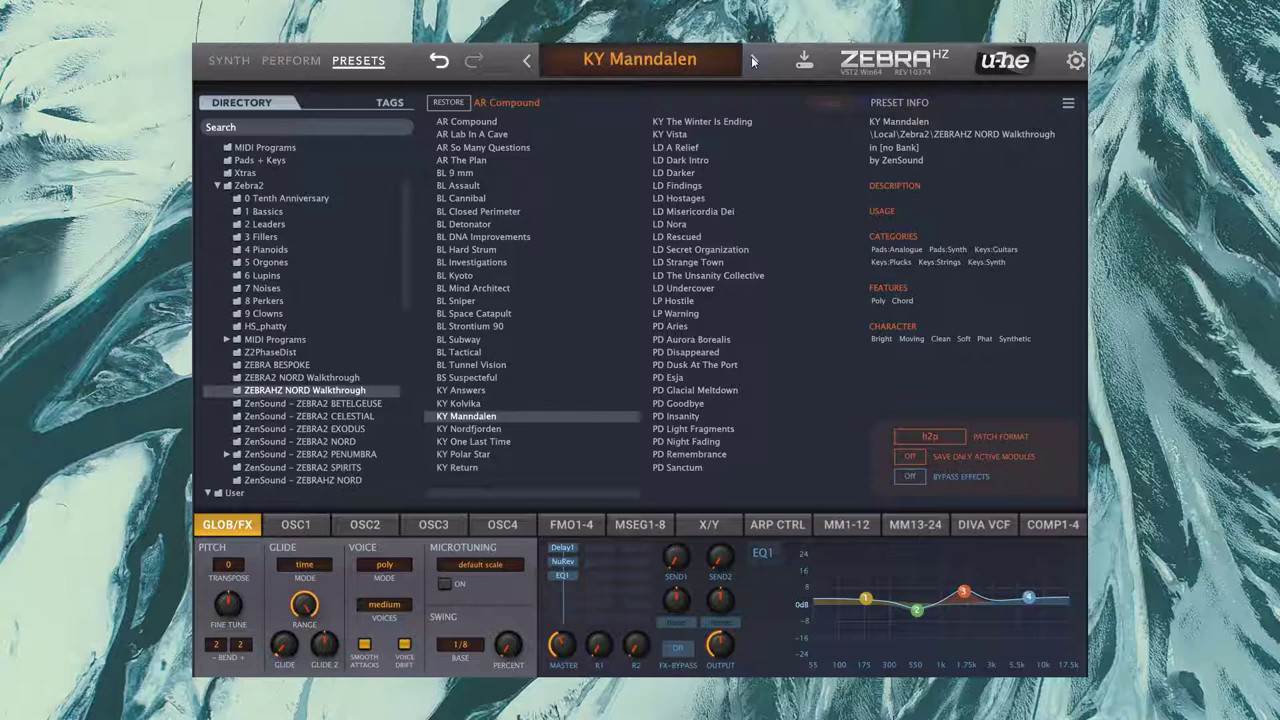
left_click(753, 61)
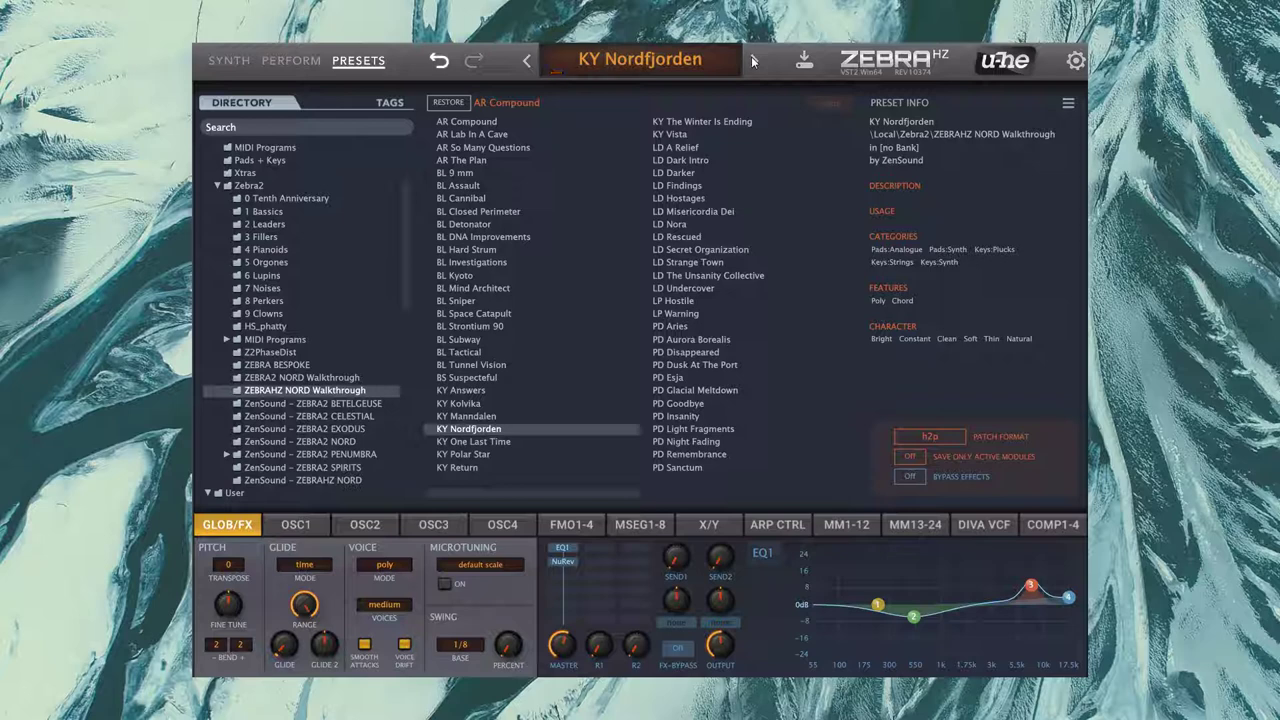
left_click(752, 61)
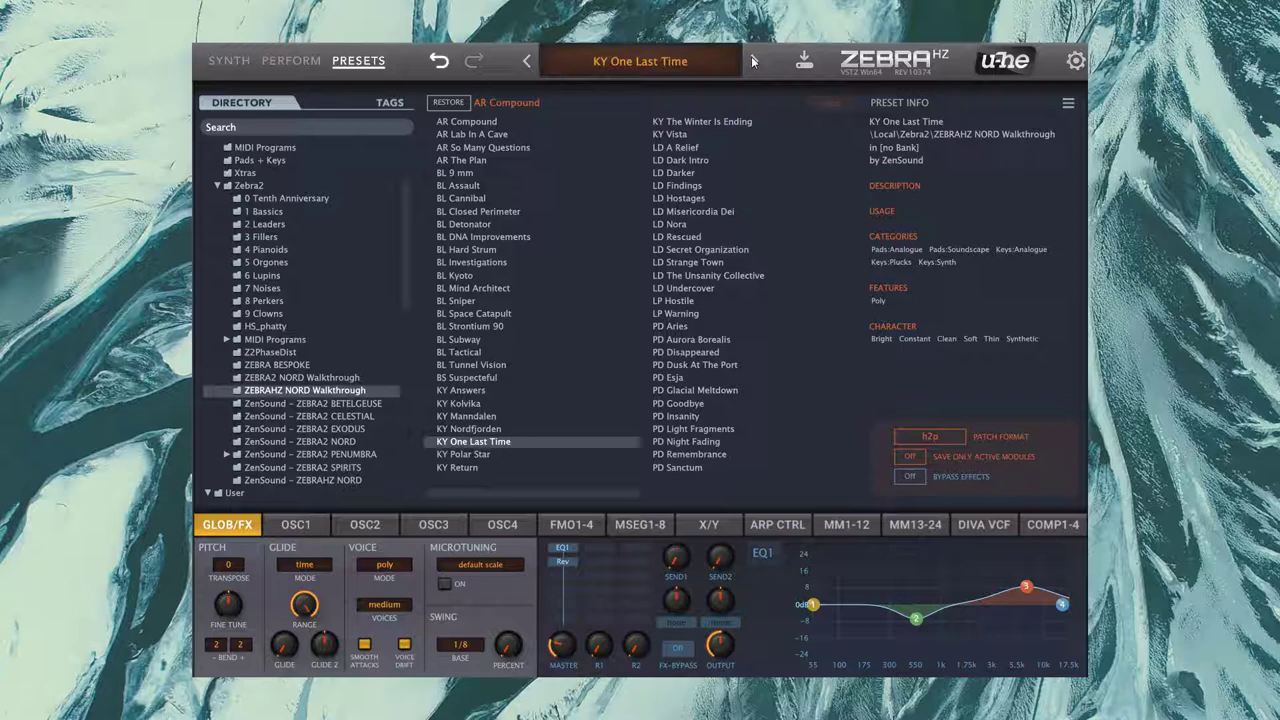
left_click(752, 62)
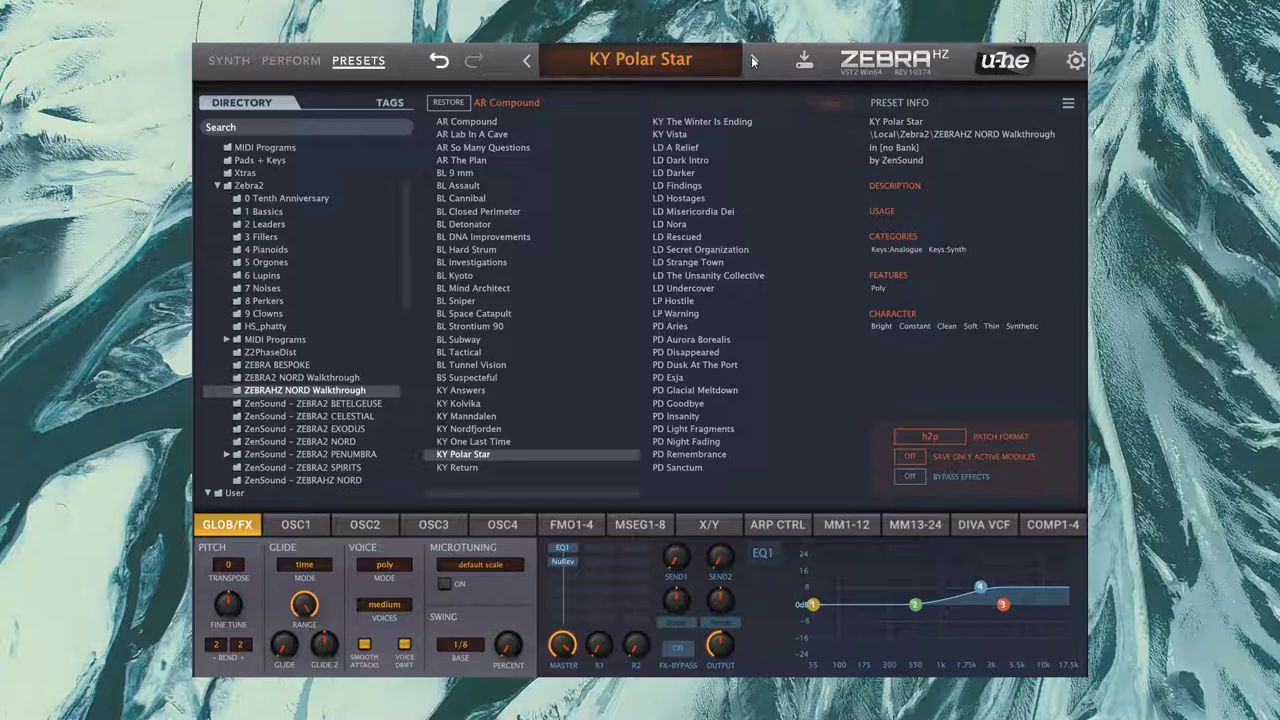
left_click(752, 61)
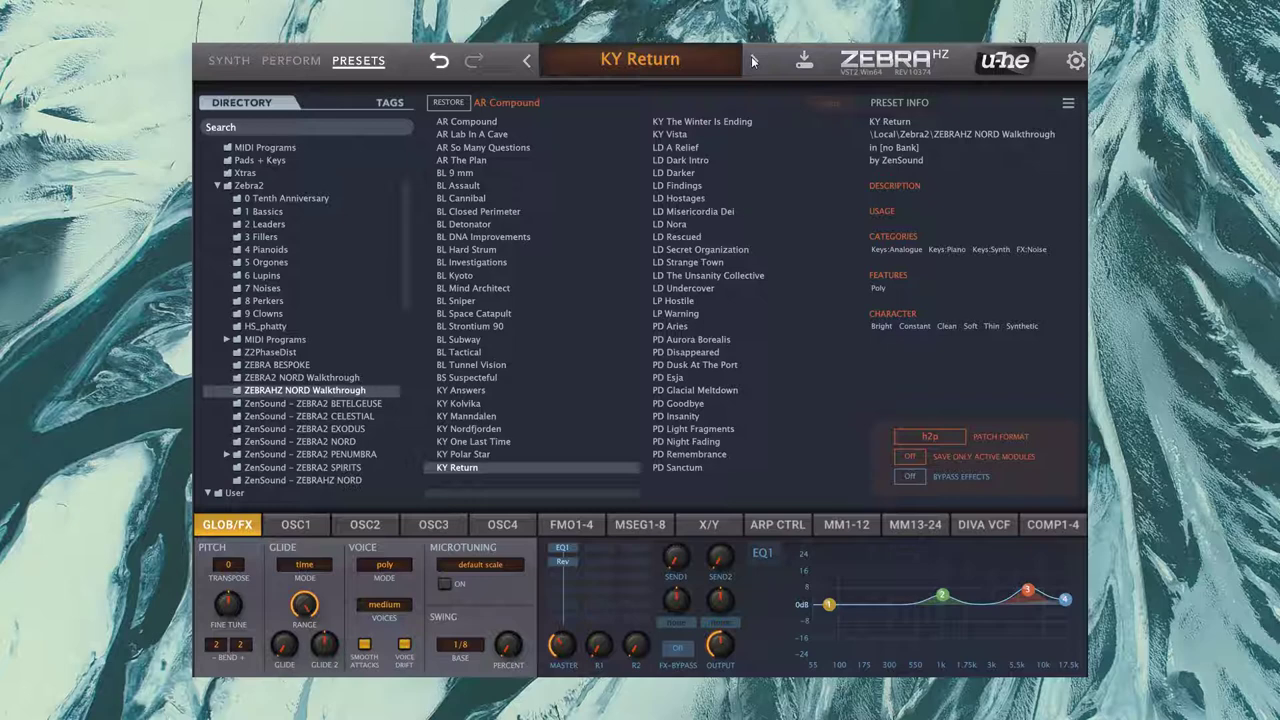
left_click(752, 62)
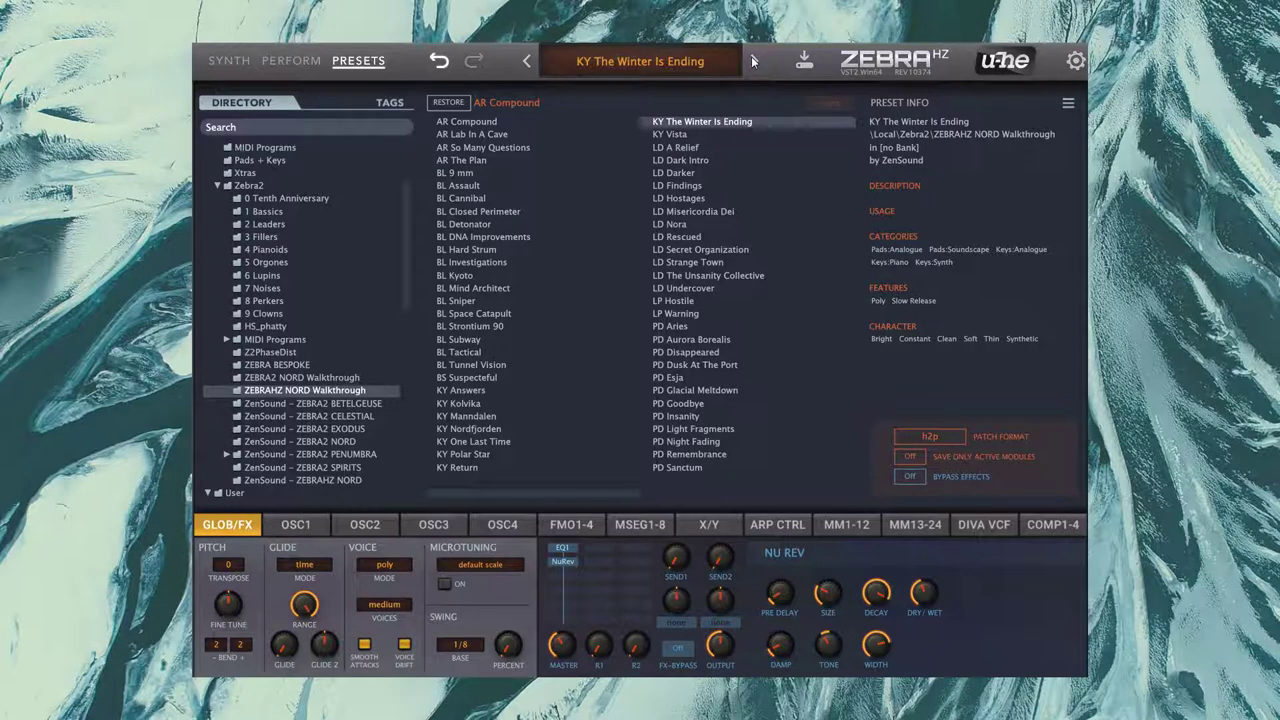
left_click(752, 61)
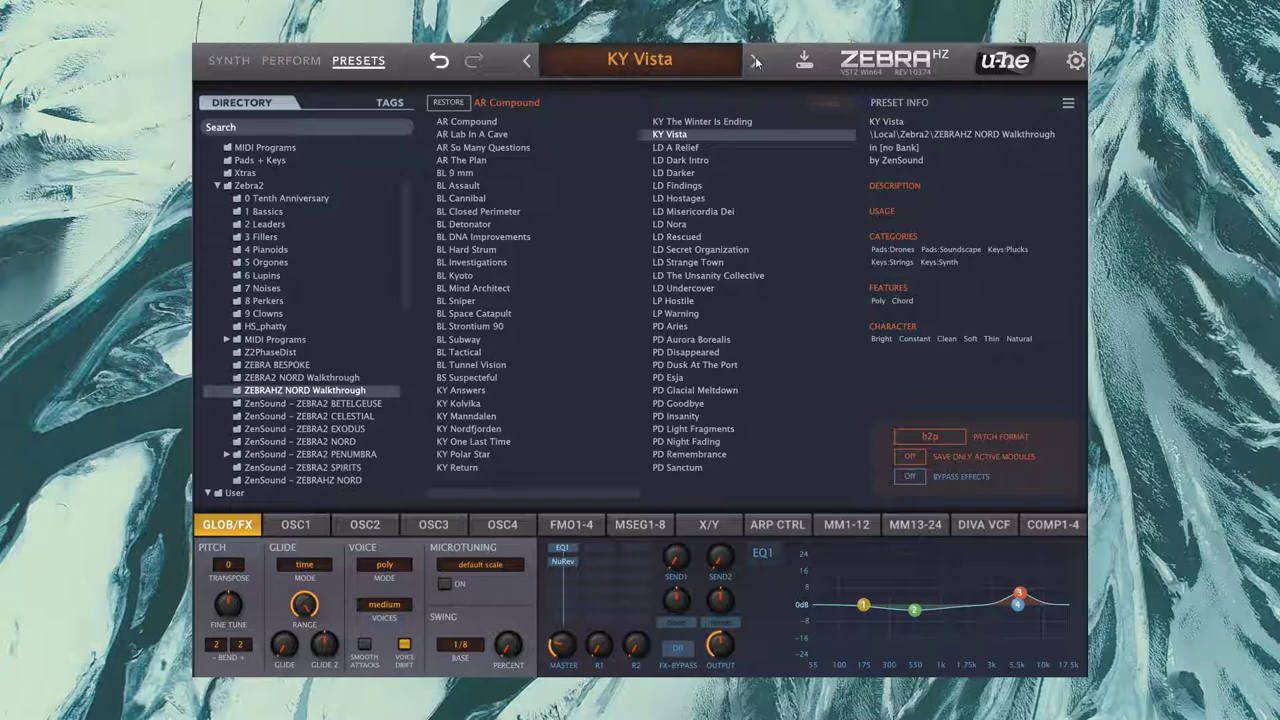
Audition the LD presets one after another, from LD A Relief through LD Misericordia Dei.
left_click(755, 62)
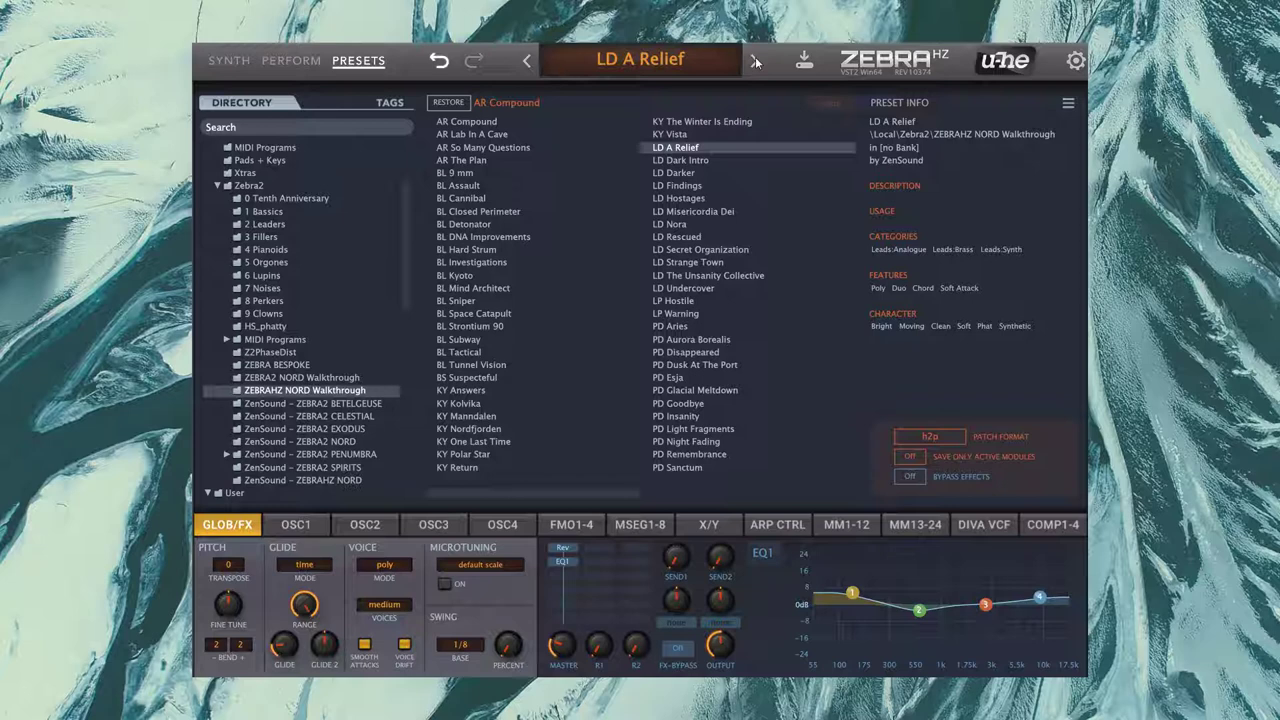
left_click(755, 62)
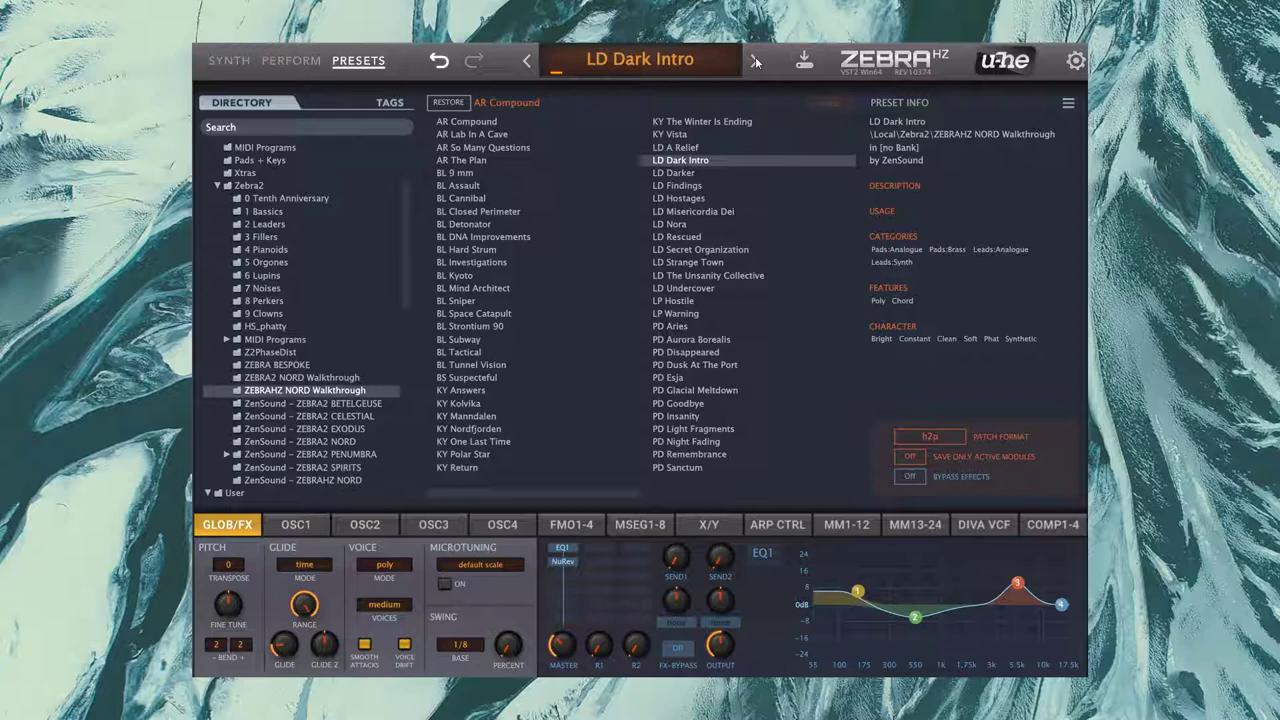
left_click(755, 62)
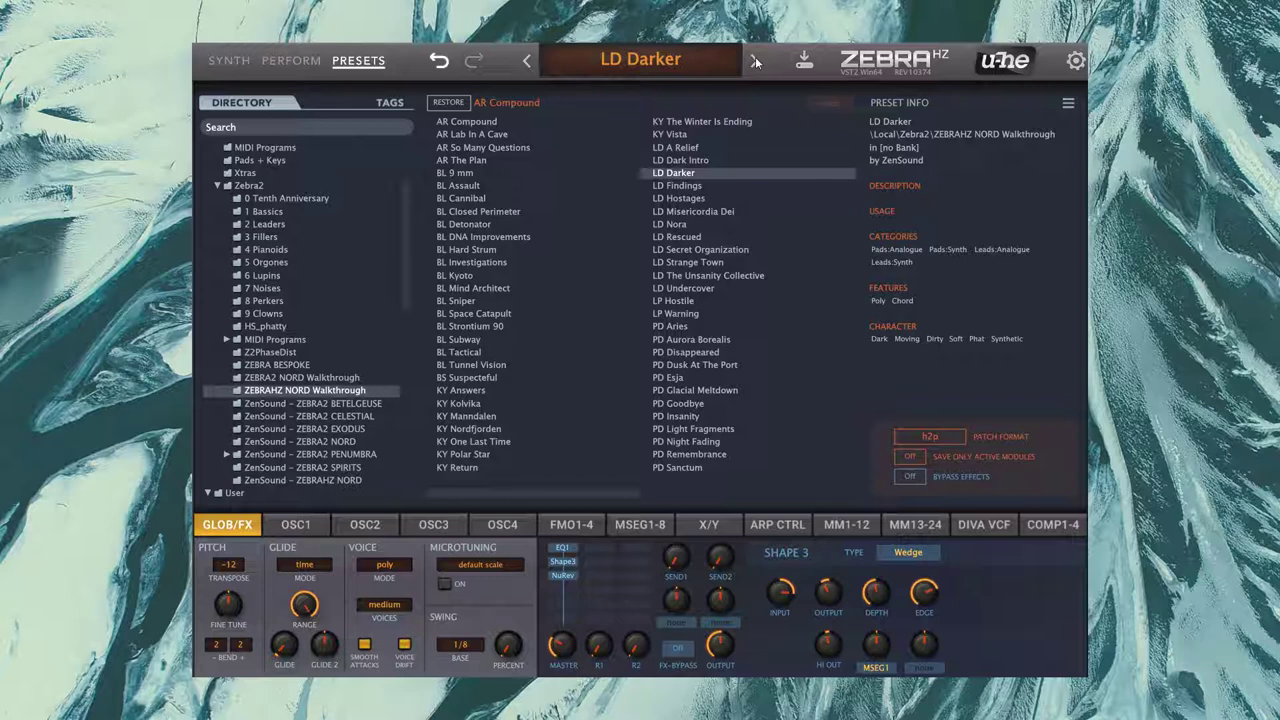
left_click(755, 62)
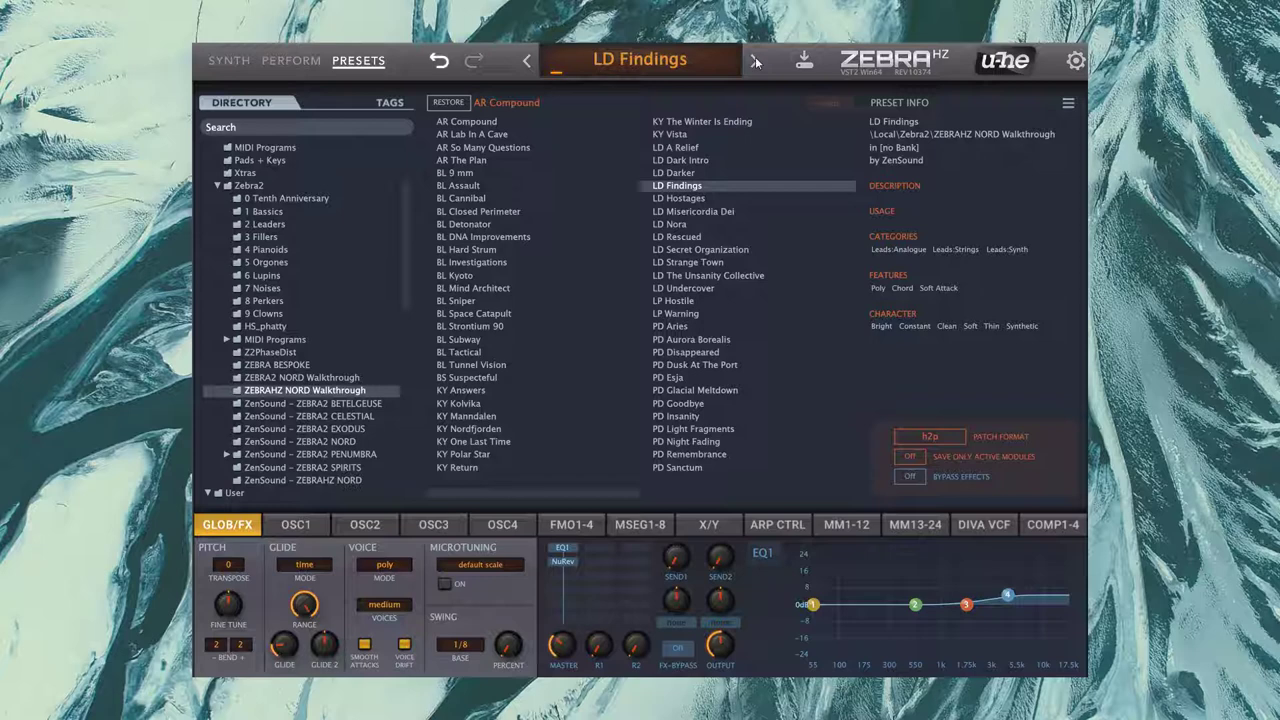
left_click(756, 63)
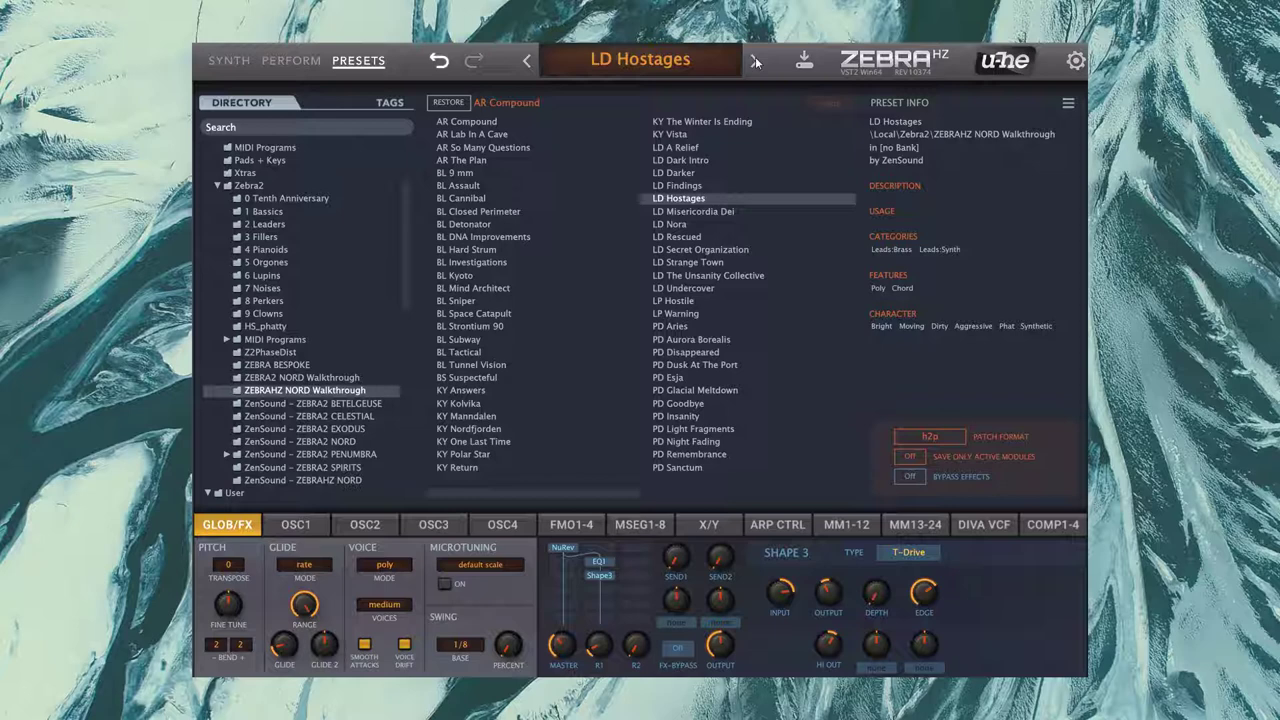
left_click(755, 62)
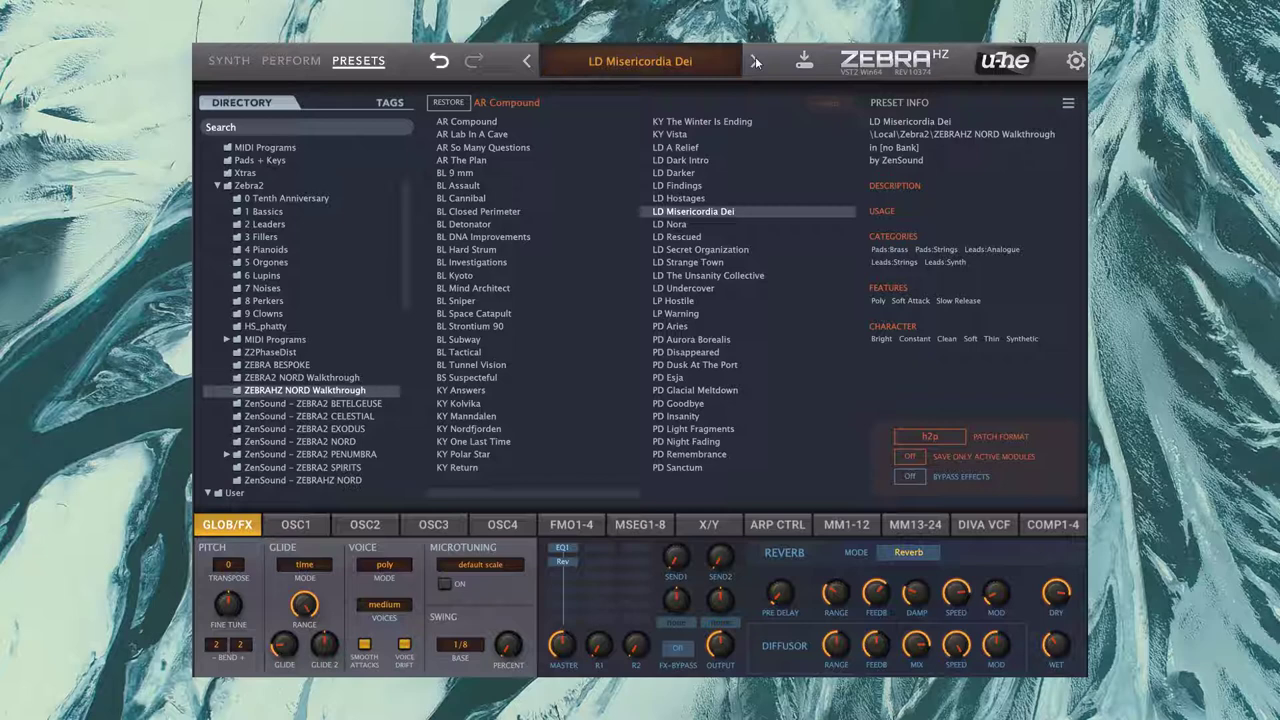
Audition the remaining LD presets in order, from LD Nora through LD Undercover, followed by LP Hostile and LP Warning.
left_click(755, 62)
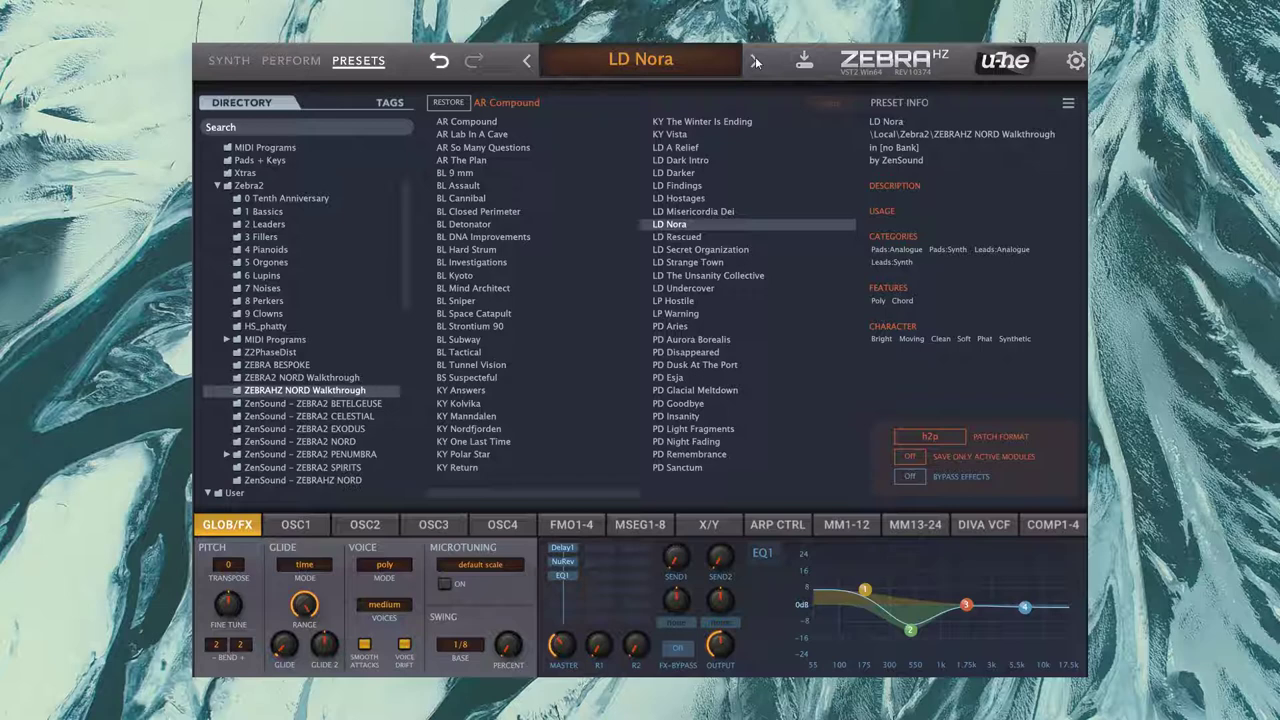
left_click(755, 61)
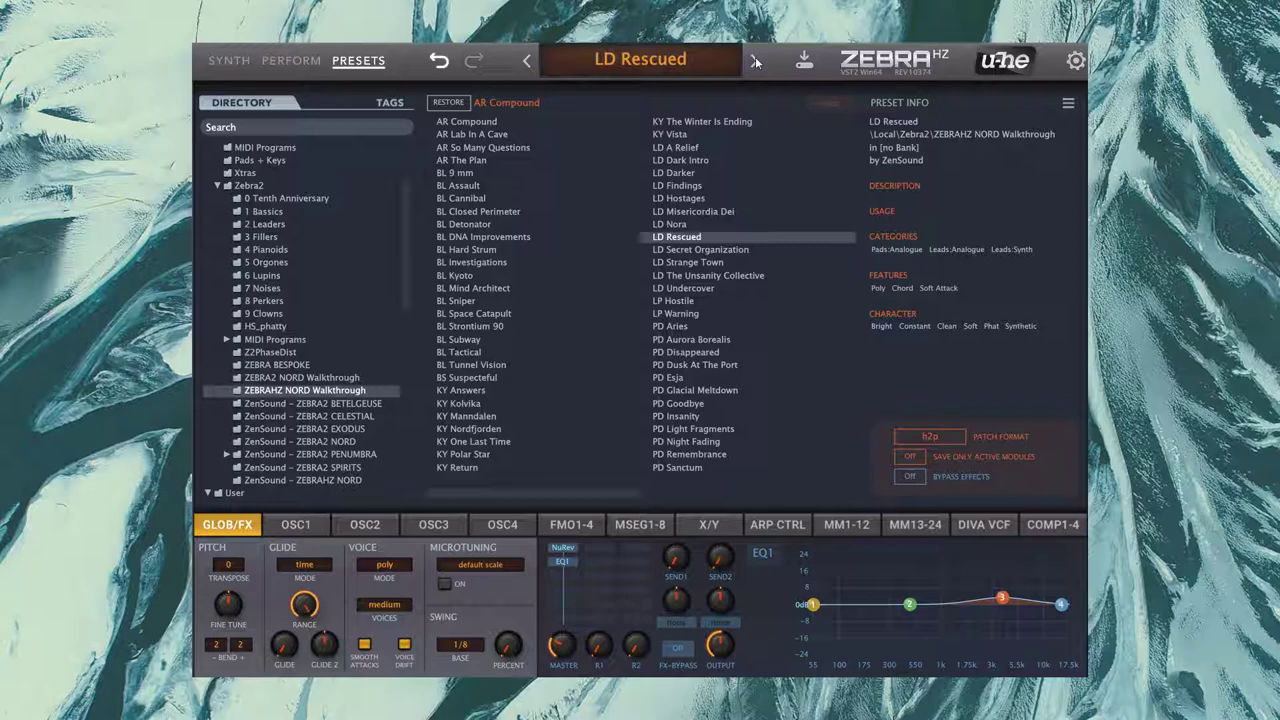
left_click(756, 62)
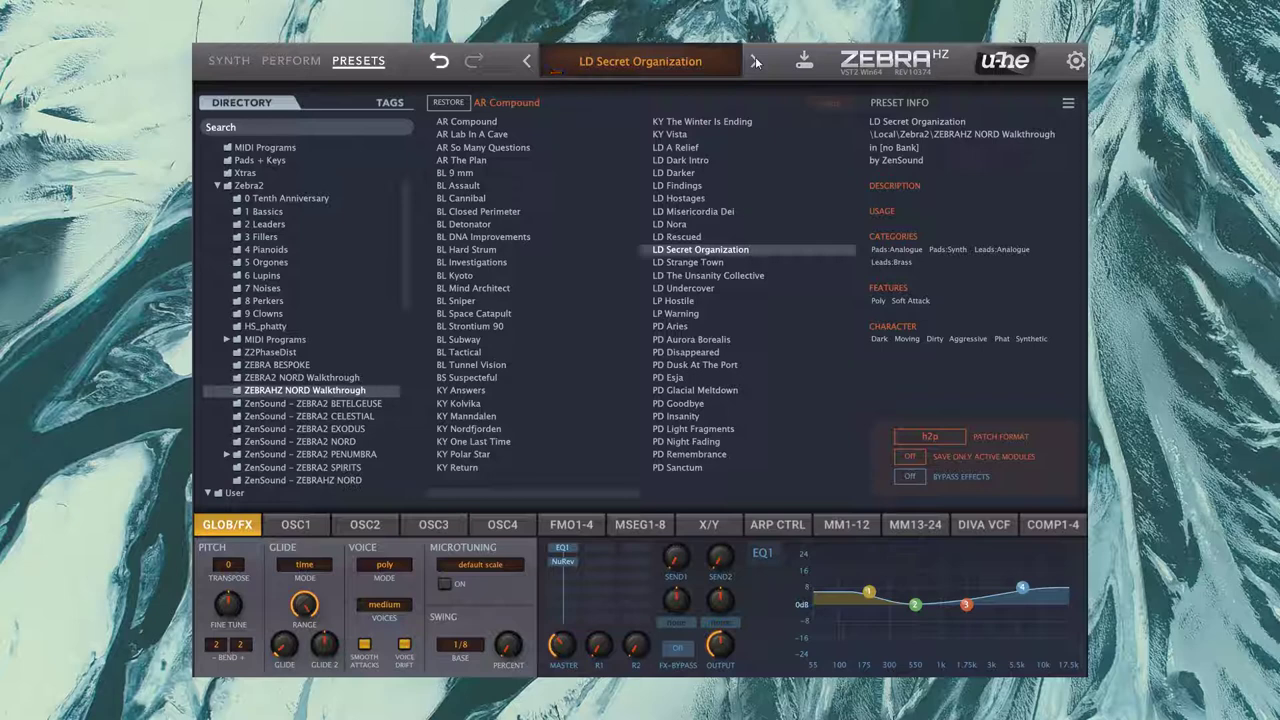
left_click(755, 62)
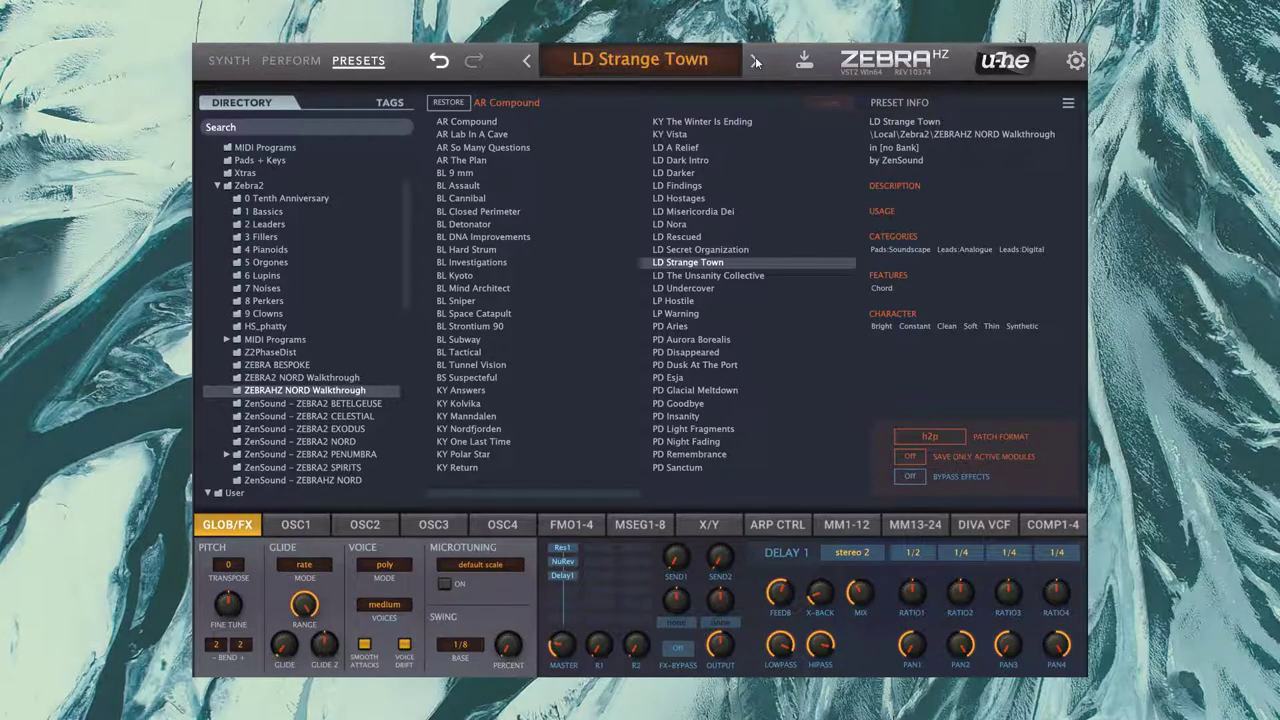
left_click(755, 62)
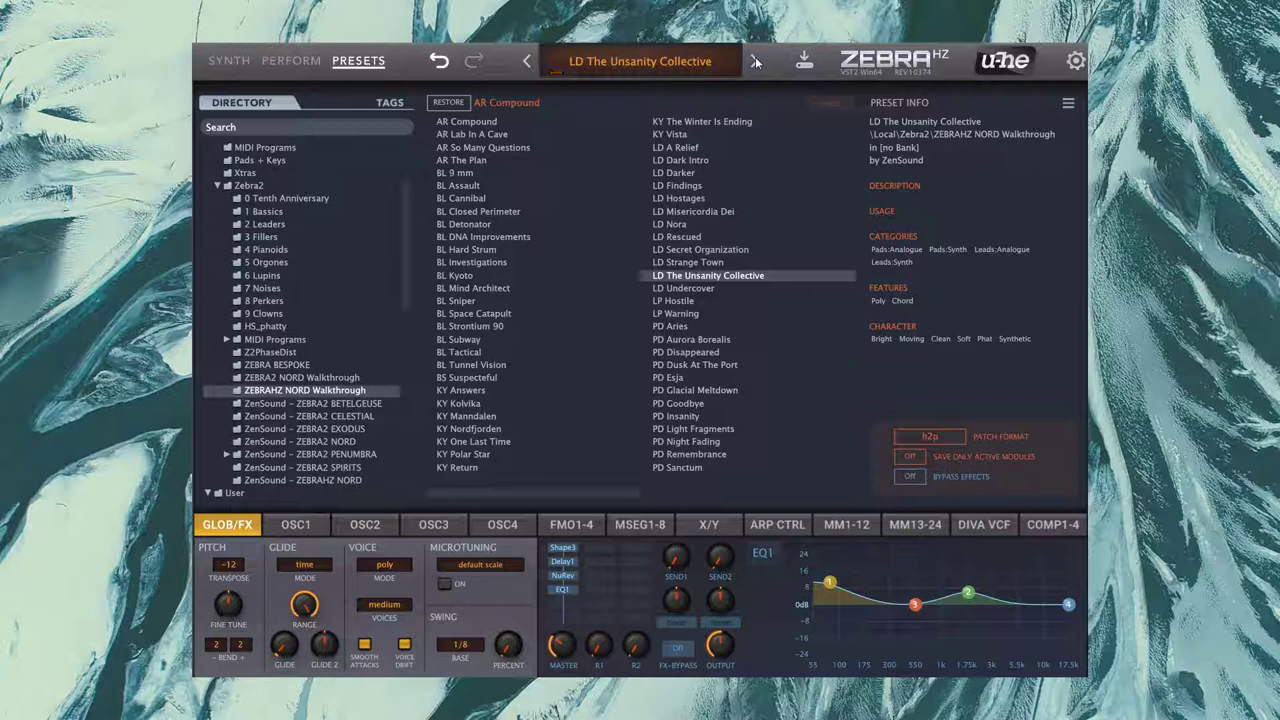
left_click(755, 62)
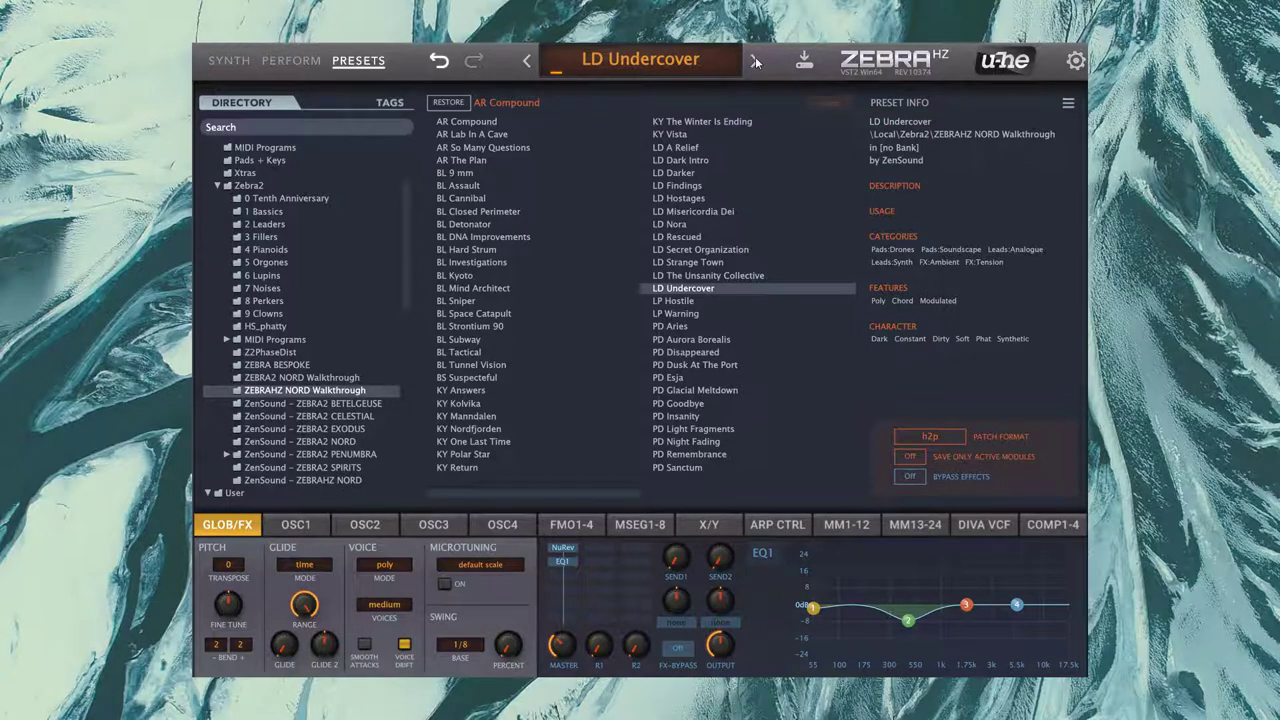
left_click(755, 62)
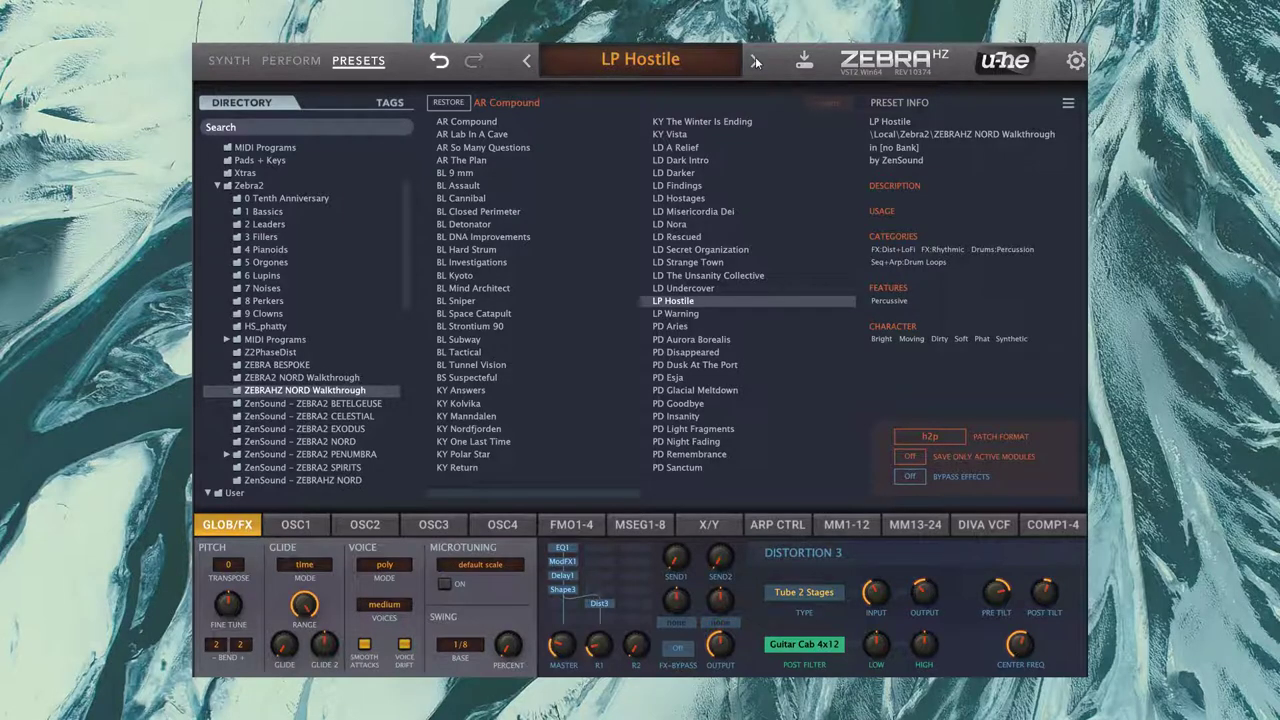
left_click(755, 62)
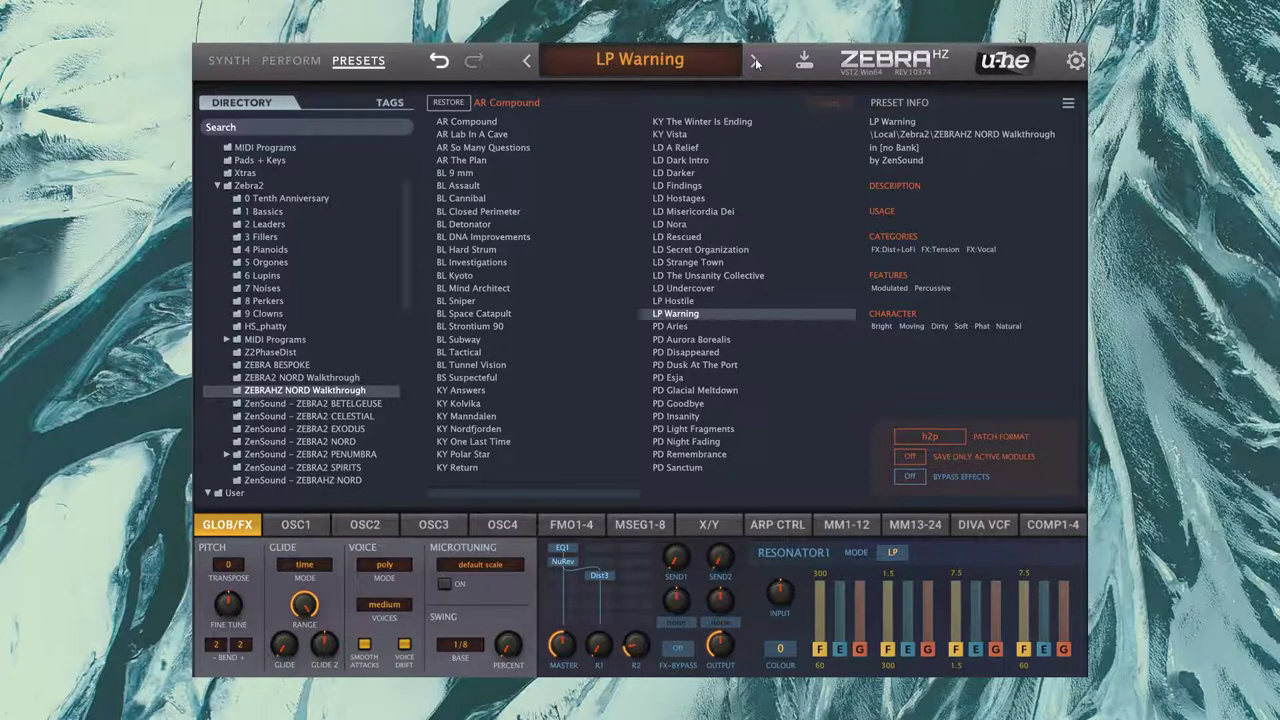
Audition the PD presets one after another, from PD Aries through PD Insanity.
left_click(755, 63)
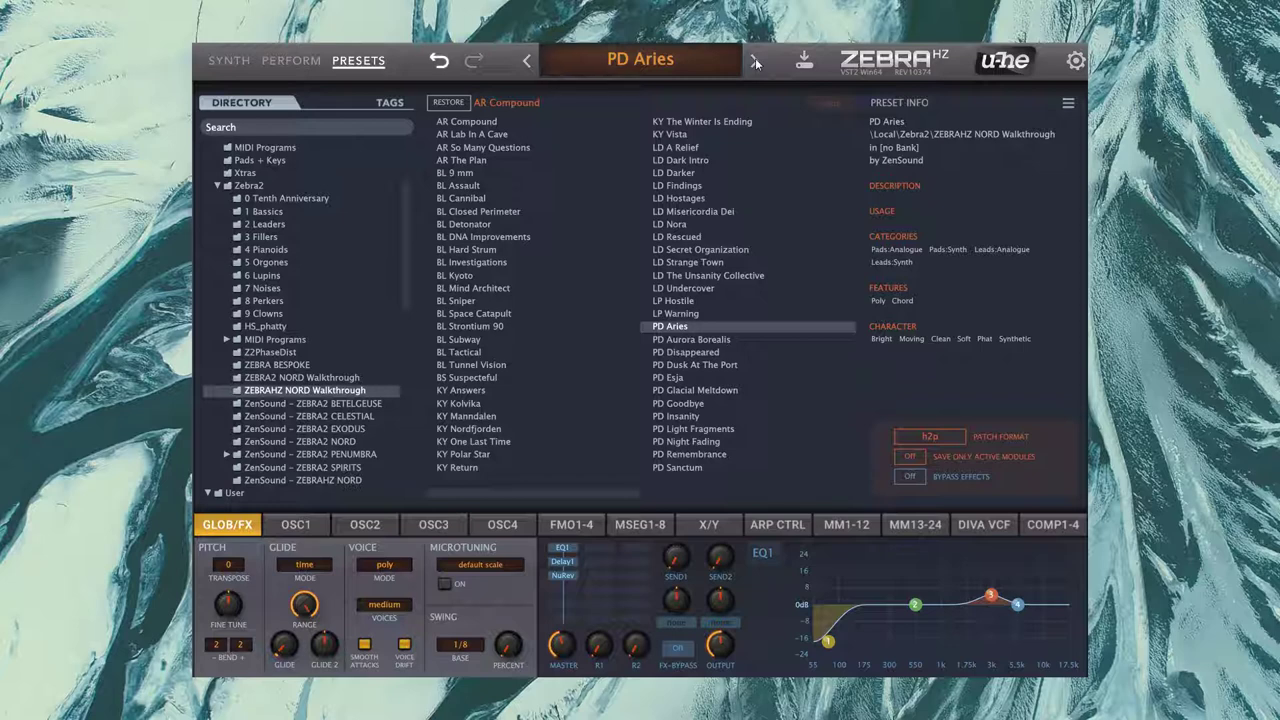
left_click(755, 63)
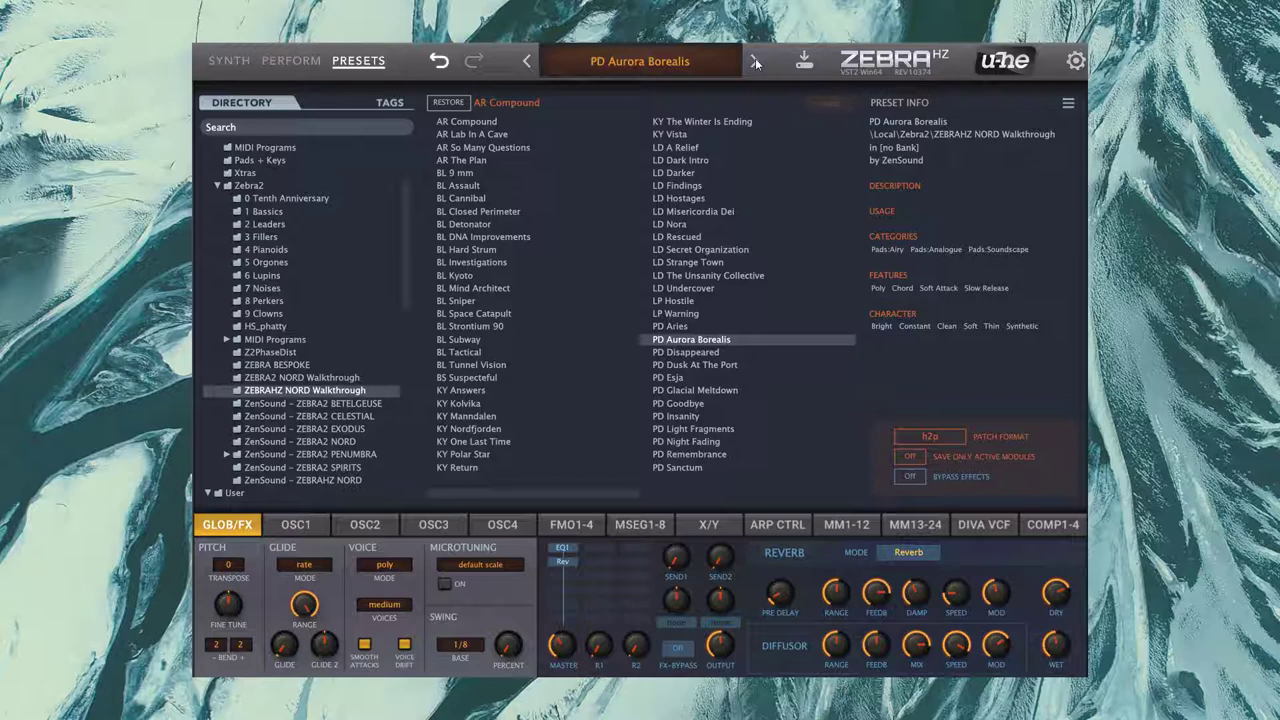
left_click(755, 63)
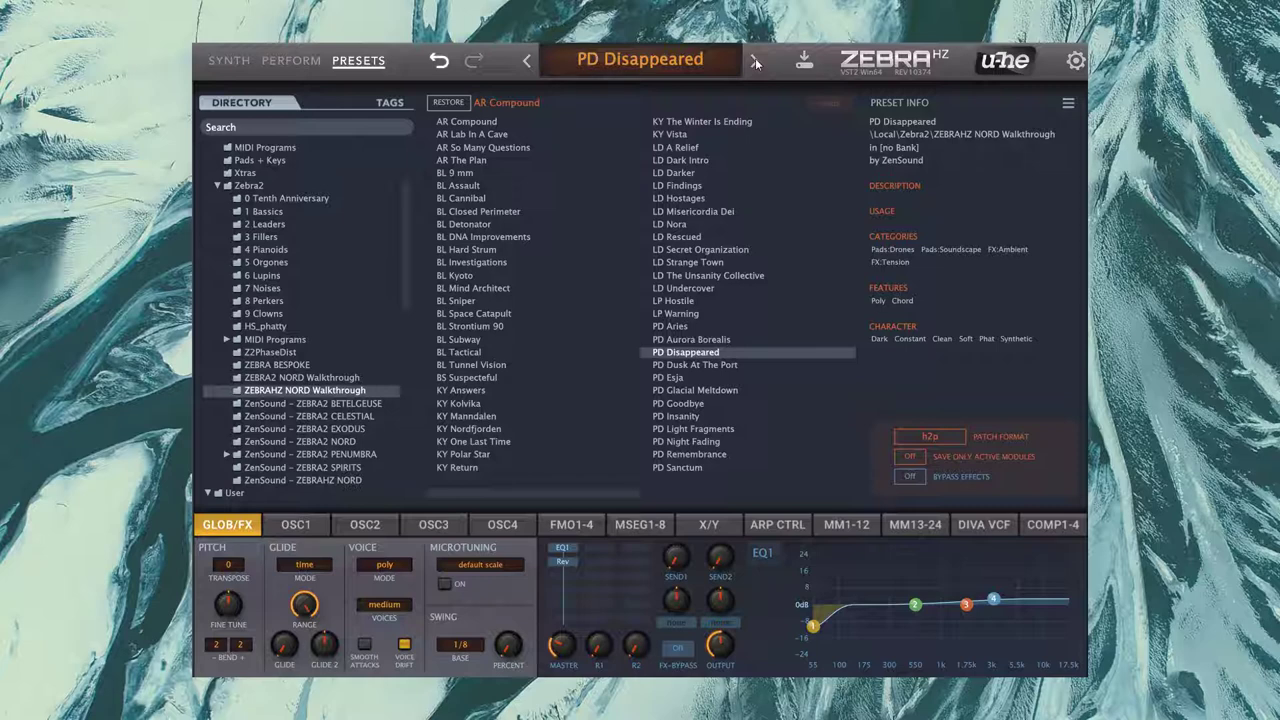
left_click(755, 63)
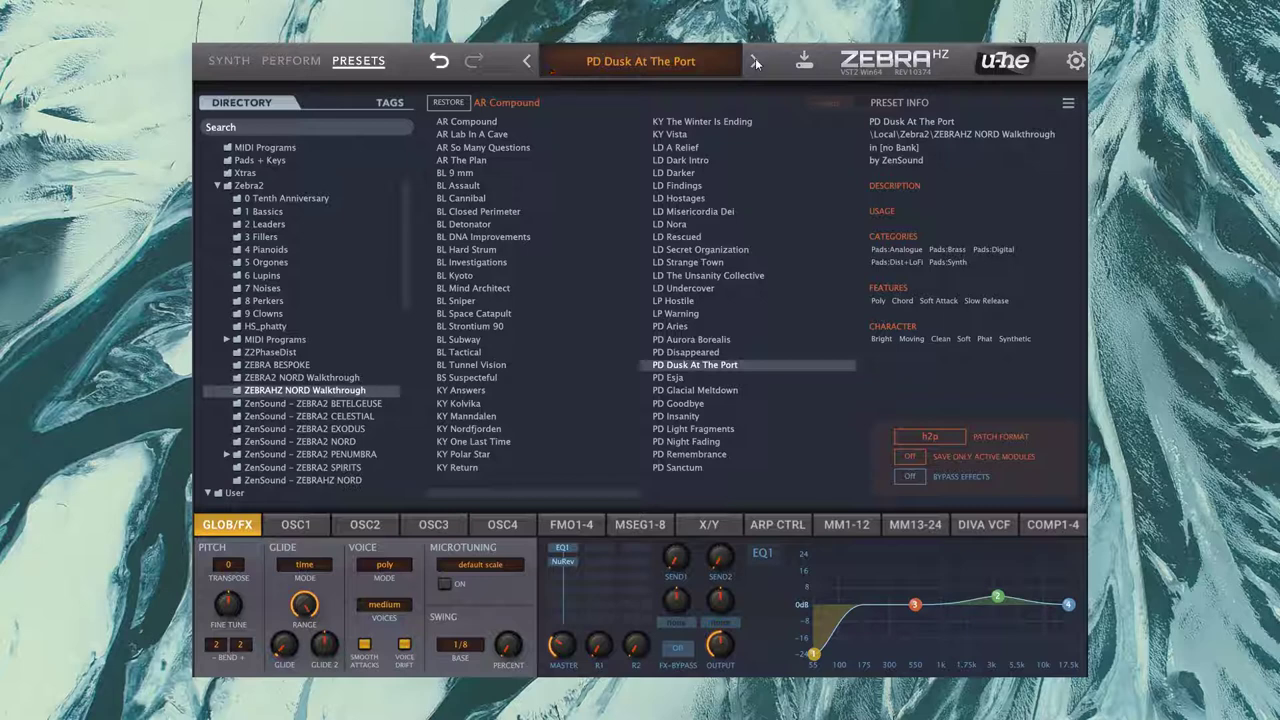
left_click(755, 62)
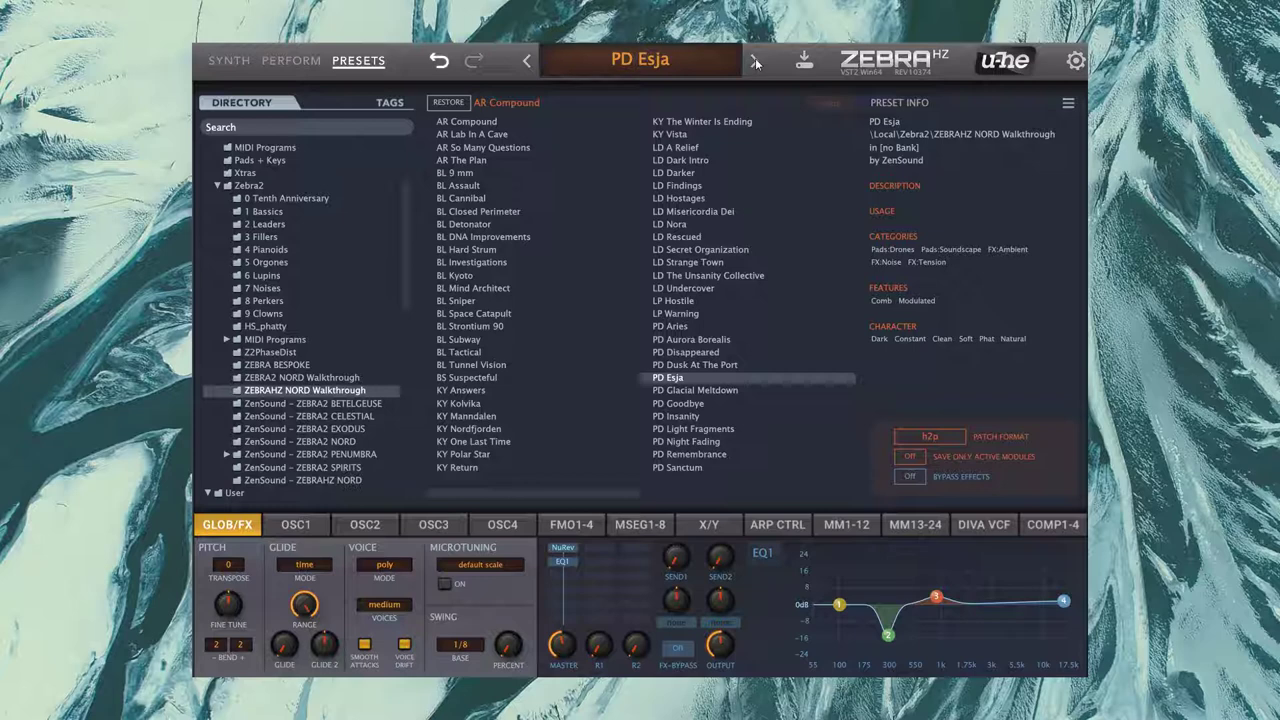
left_click(755, 61)
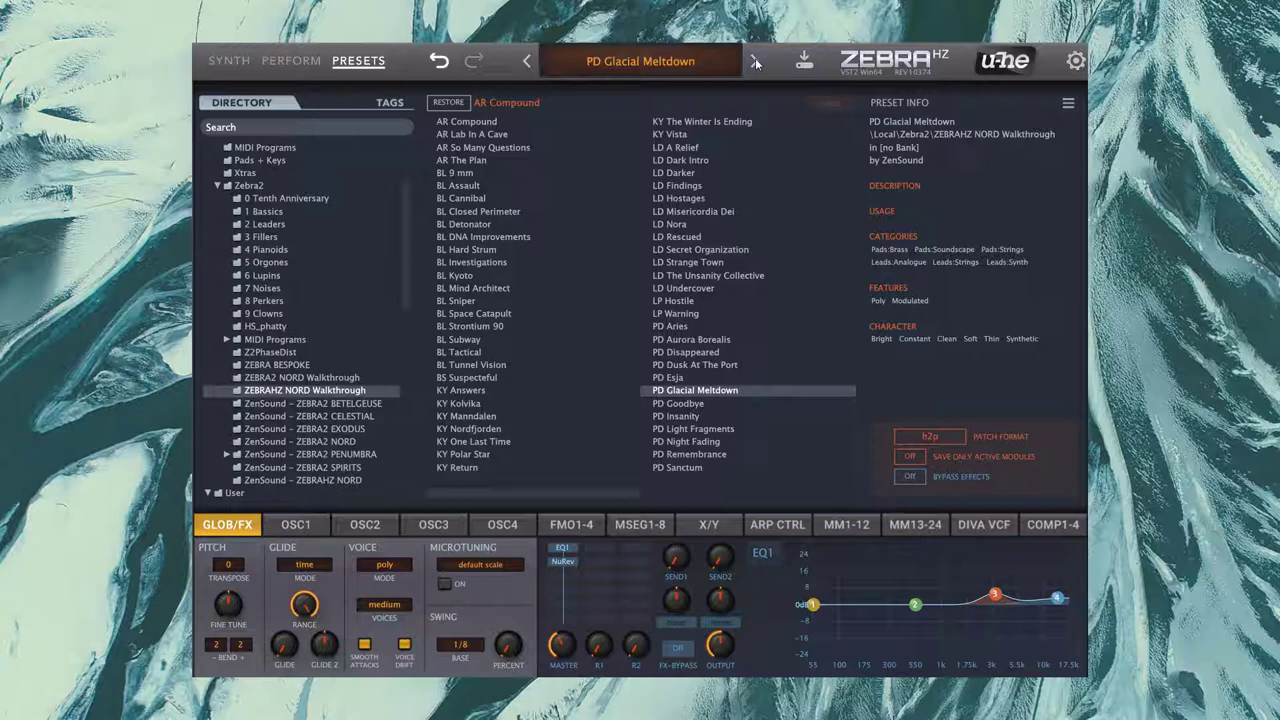
left_click(755, 63)
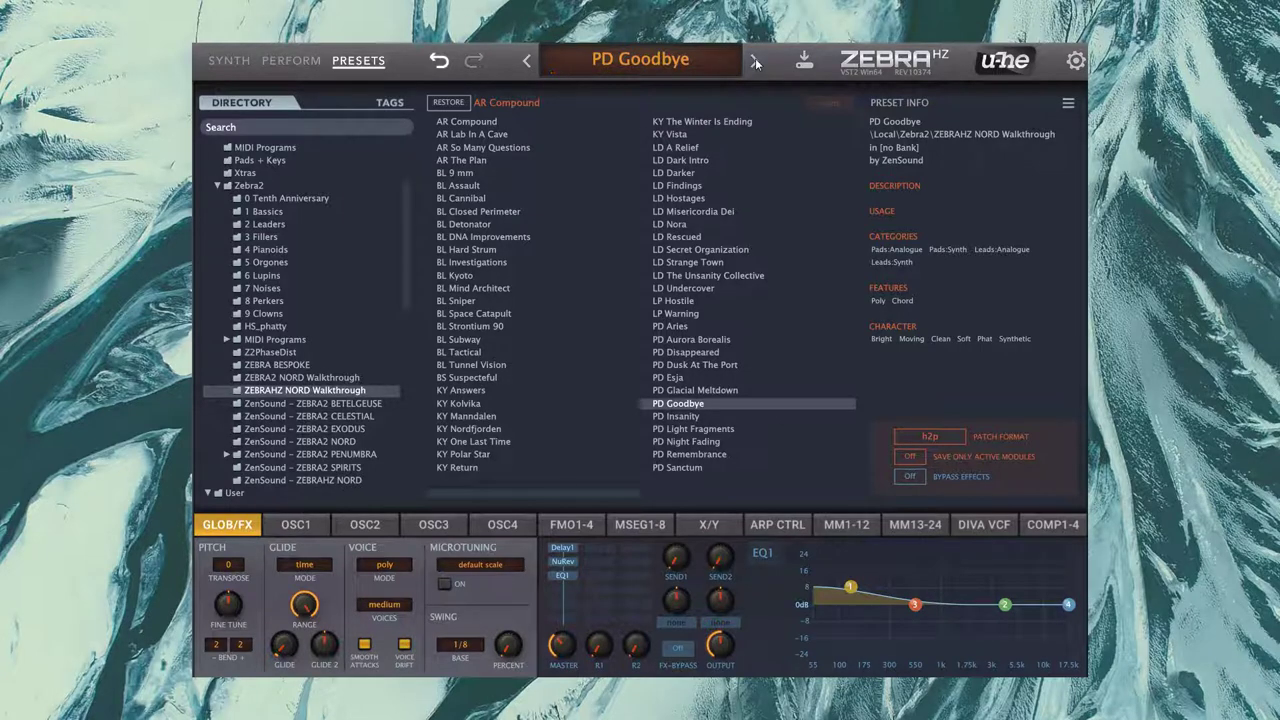
left_click(756, 62)
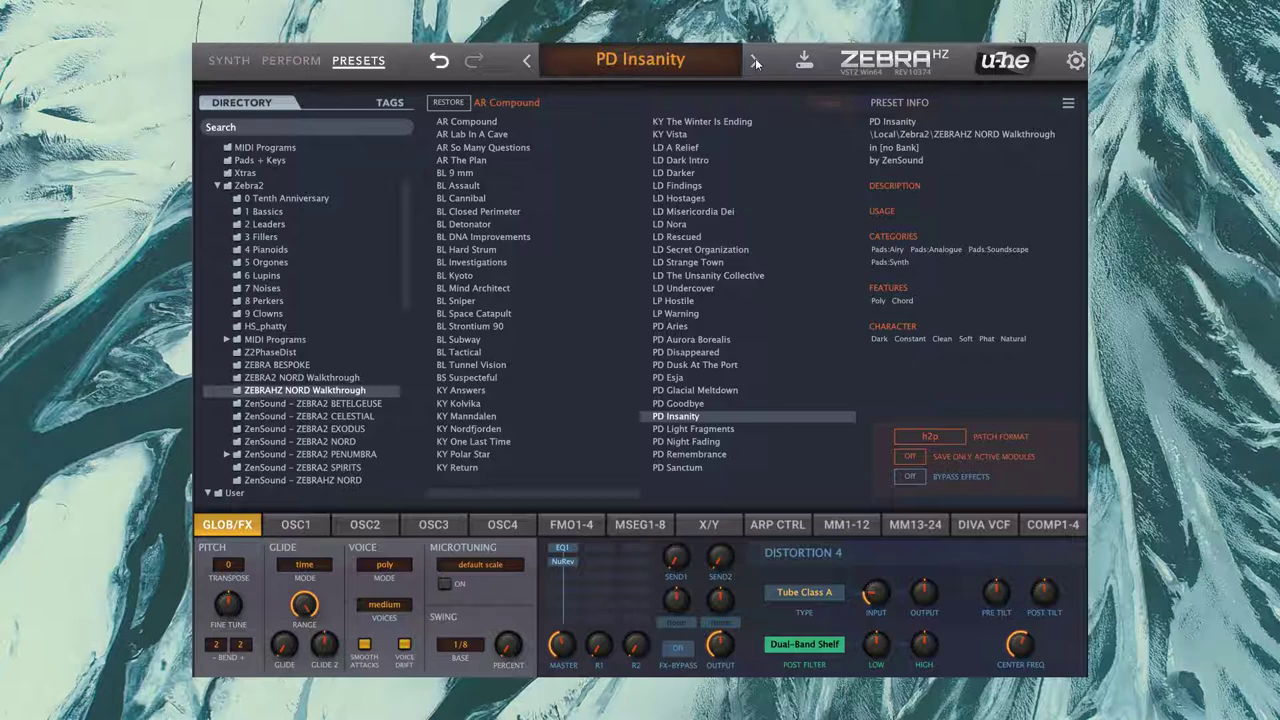
Step through the remaining PD presets in order, from PD Light Fragments through PD Winter Storm, auditioning each.
left_click(755, 63)
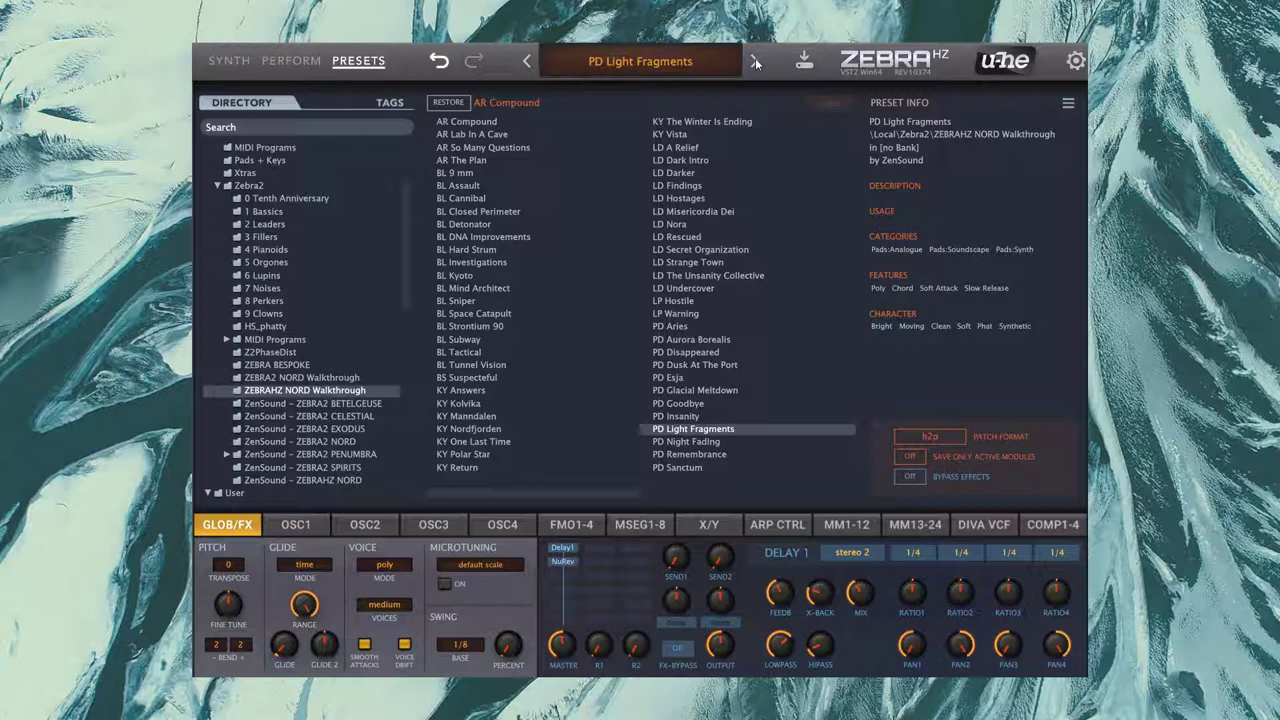
left_click(755, 62)
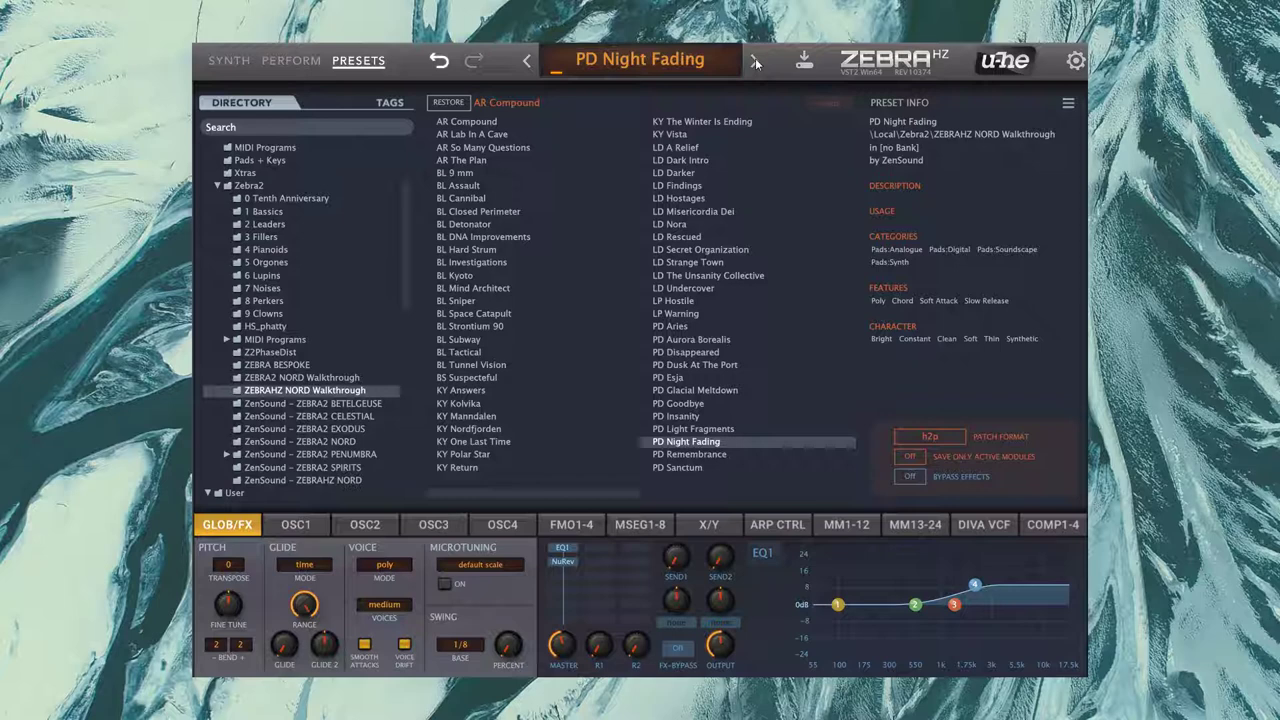
left_click(755, 62)
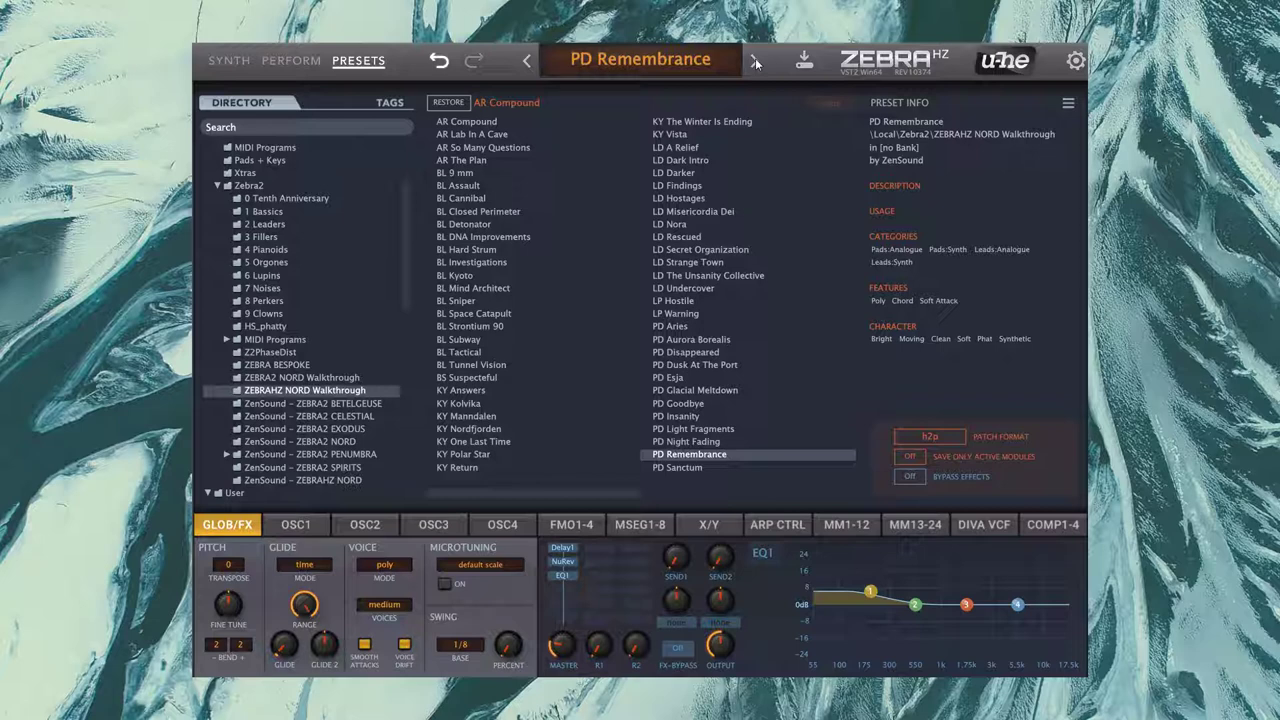
left_click(755, 62)
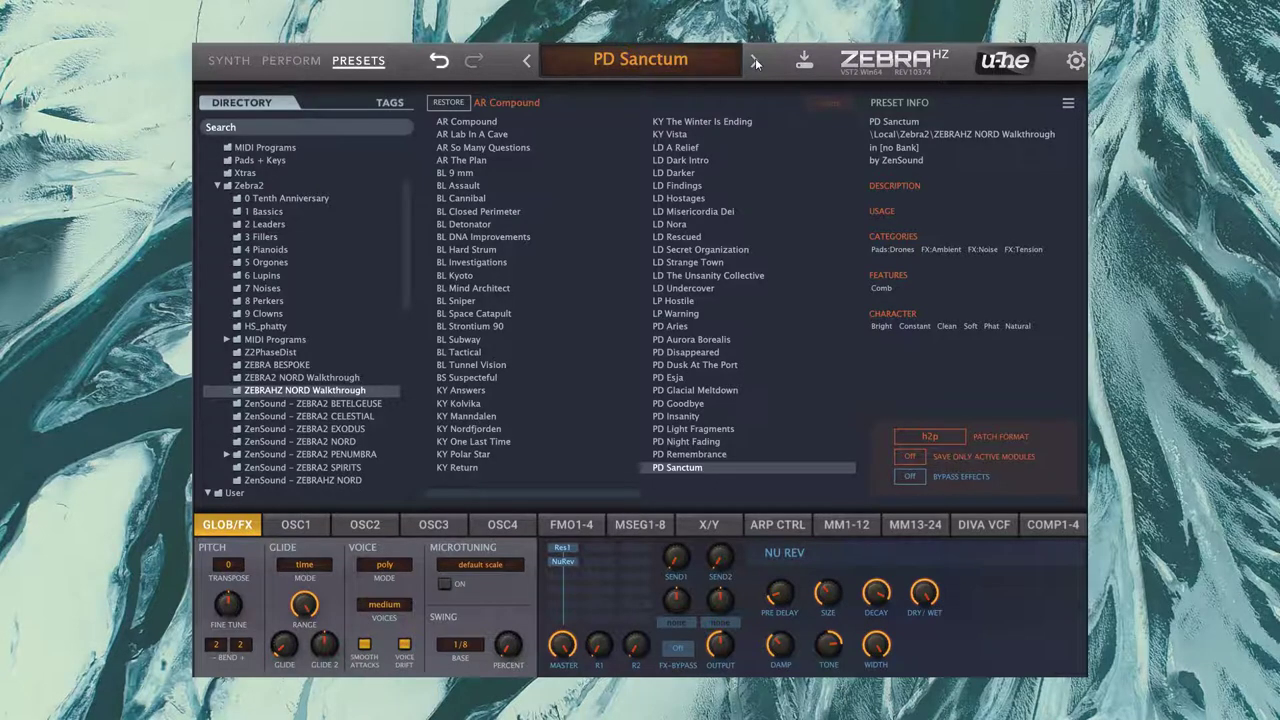
left_click(755, 63)
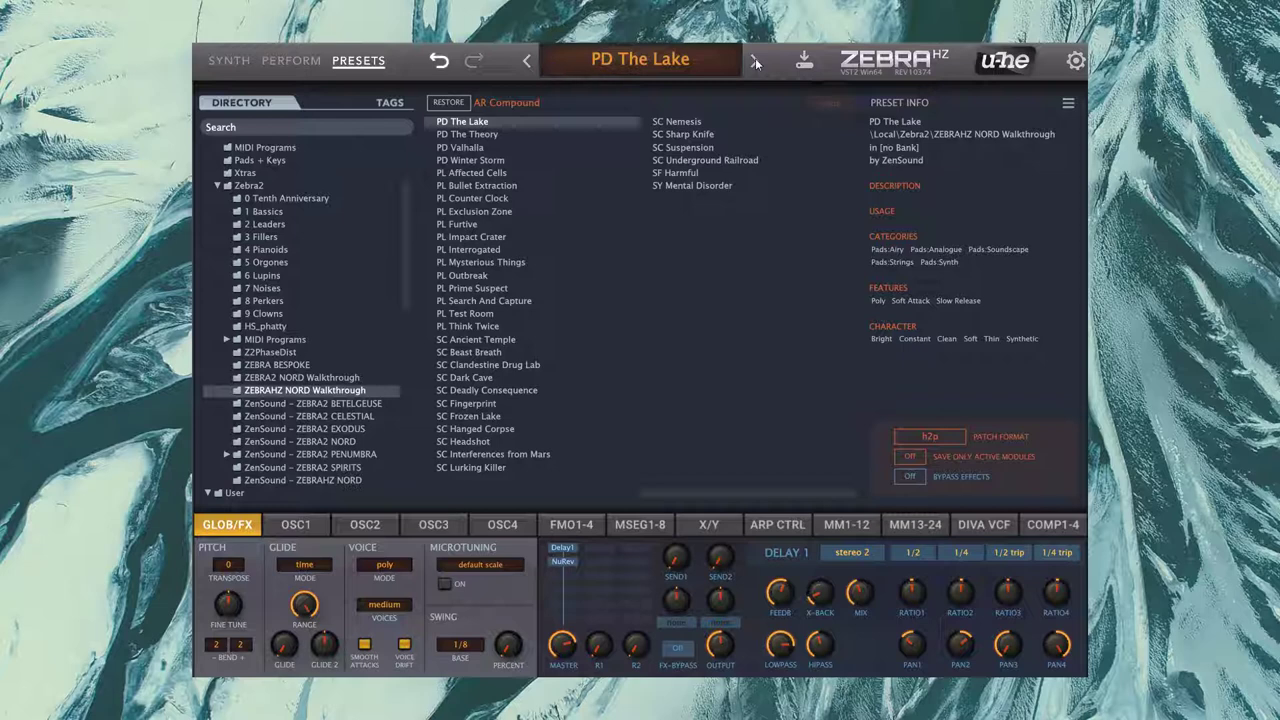
left_click(755, 63)
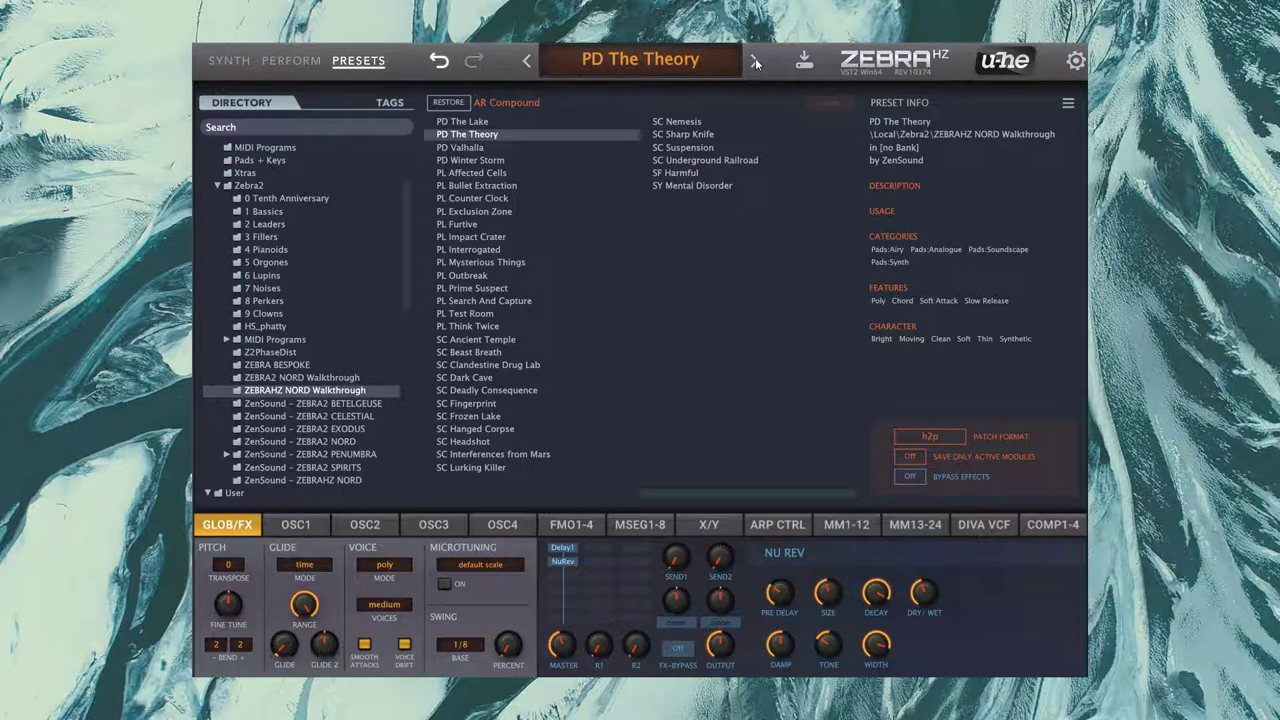
left_click(755, 63)
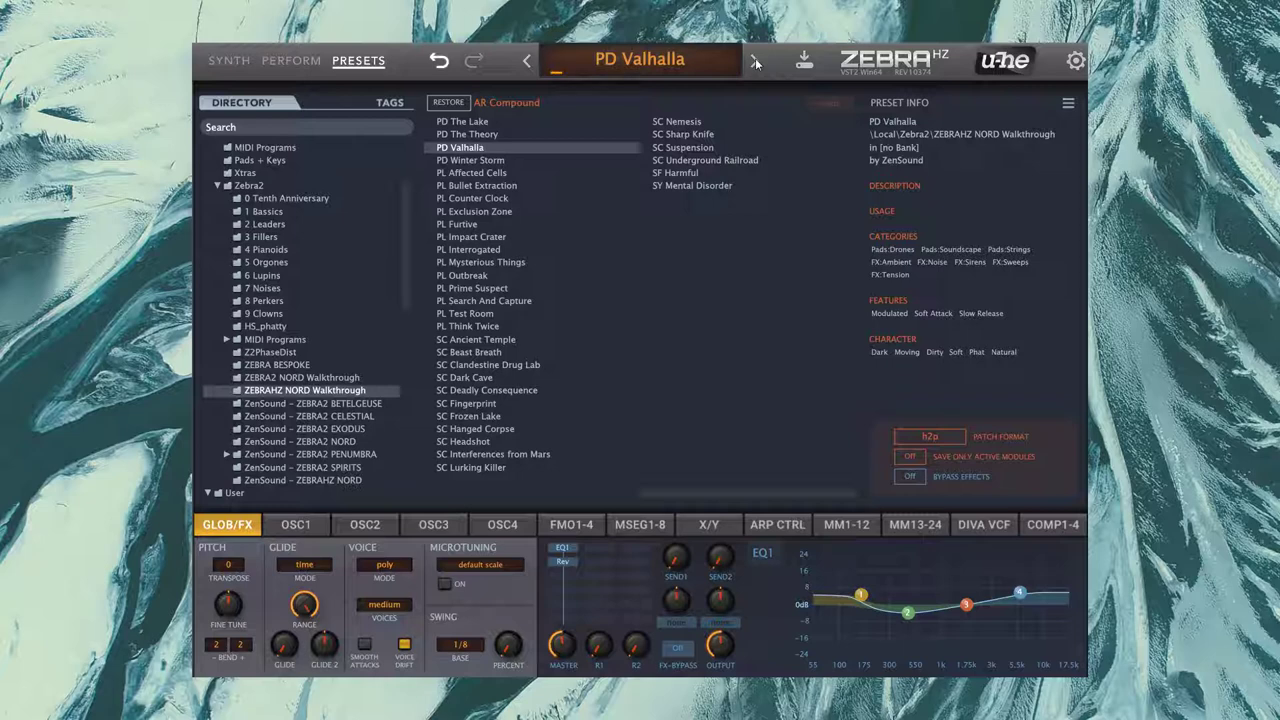
left_click(755, 63)
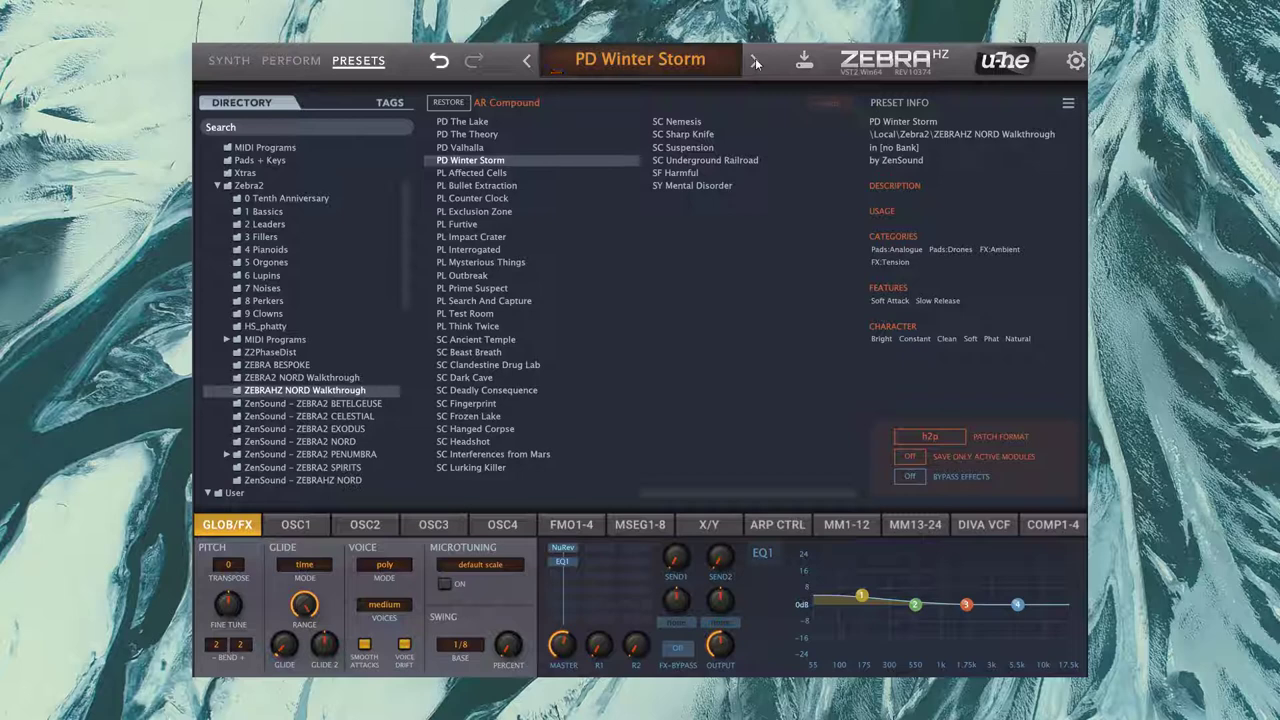
Audition the PL presets one after another, from PL Affected Cells through PL Interrogated.
left_click(755, 63)
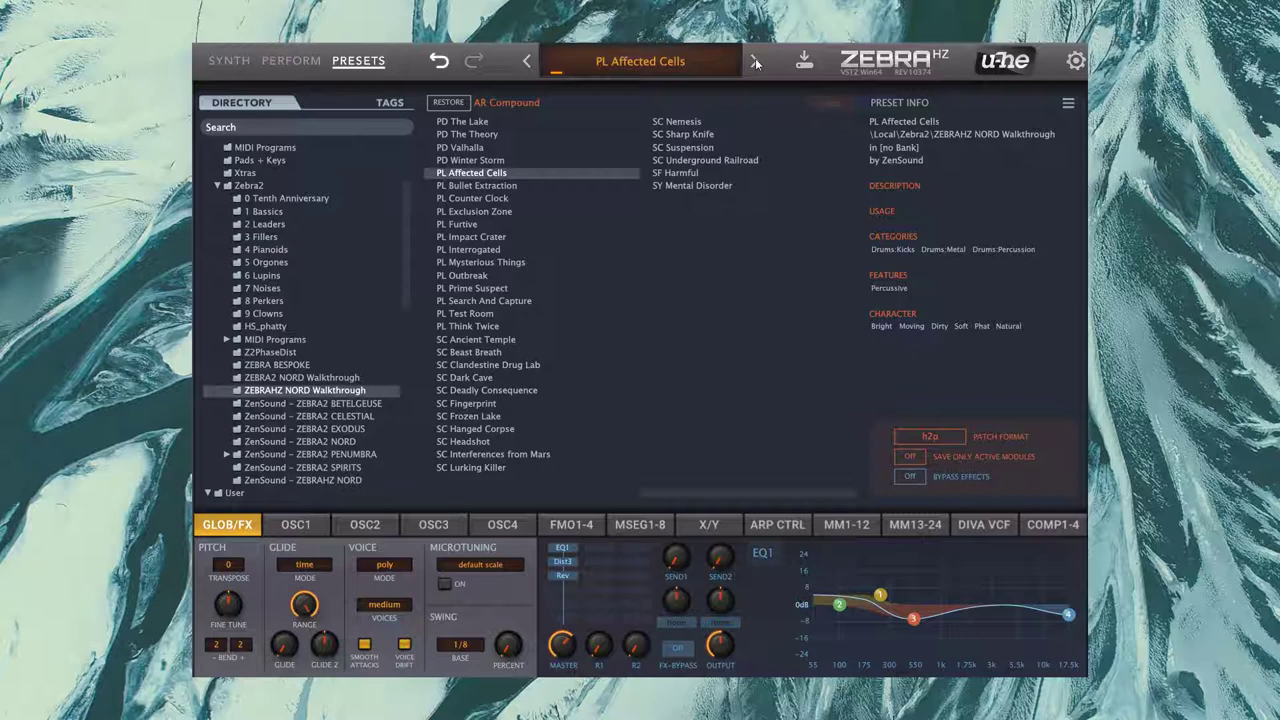
left_click(756, 62)
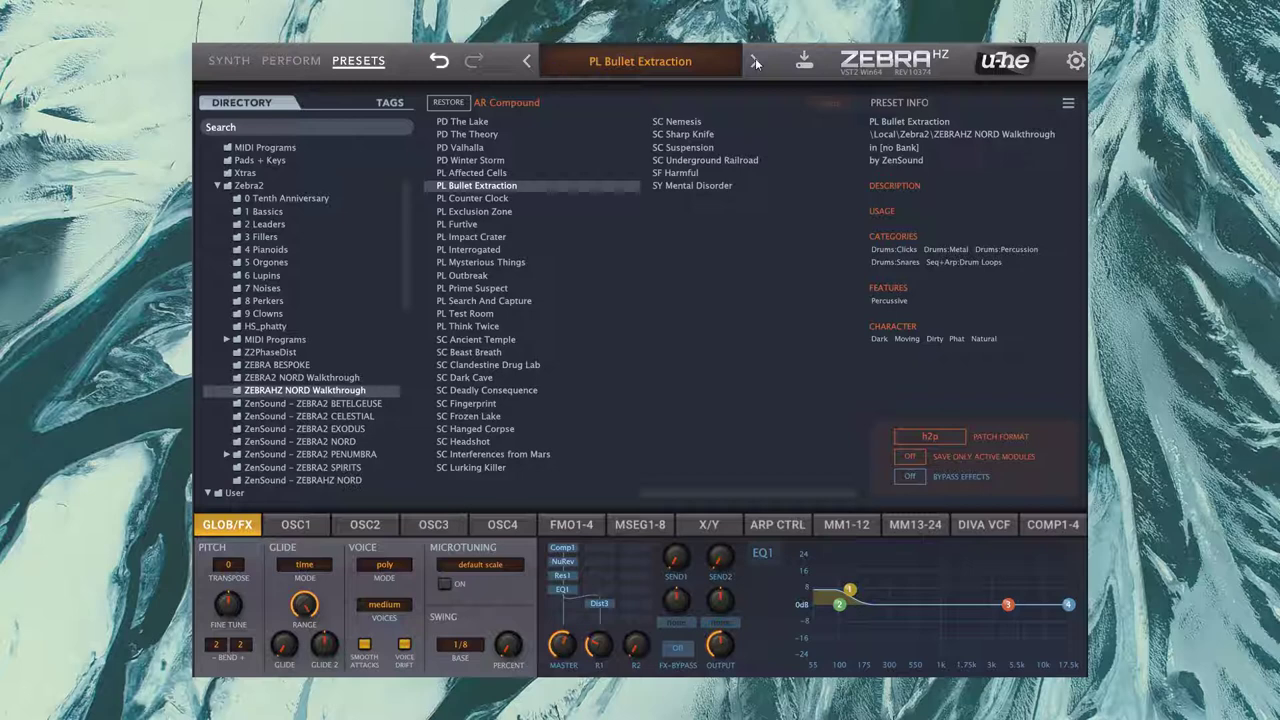
left_click(755, 63)
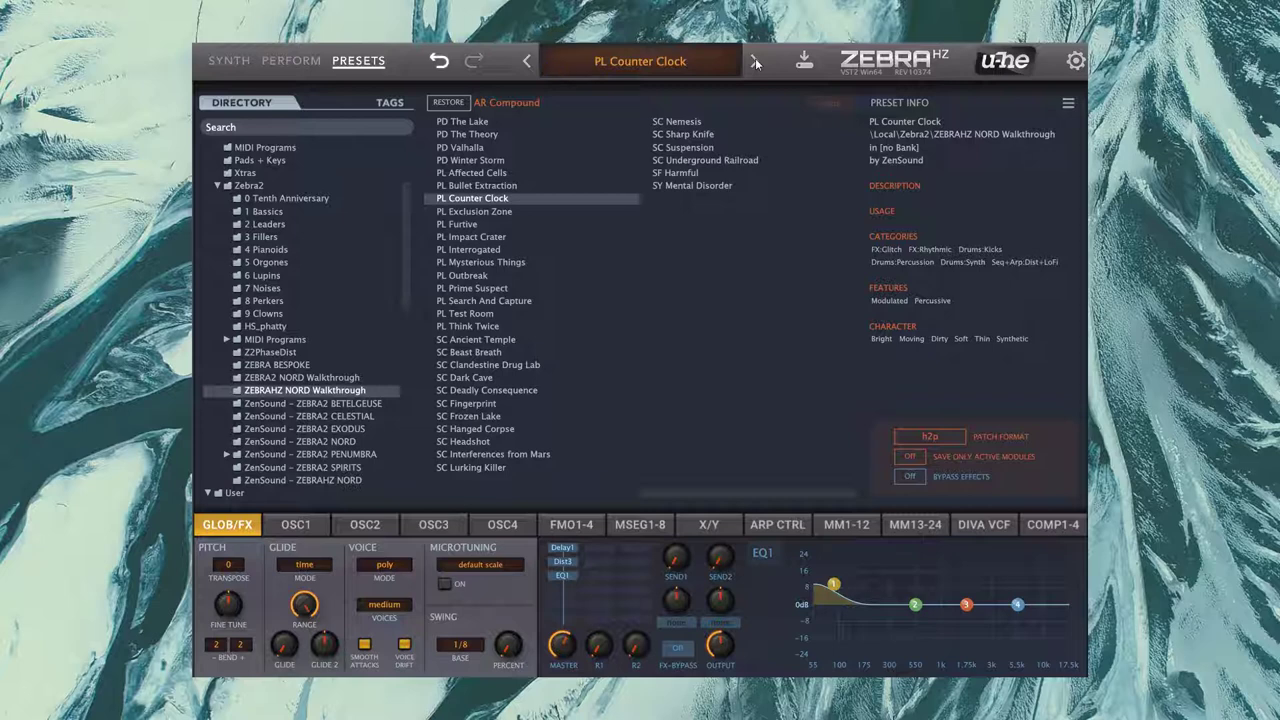
left_click(755, 62)
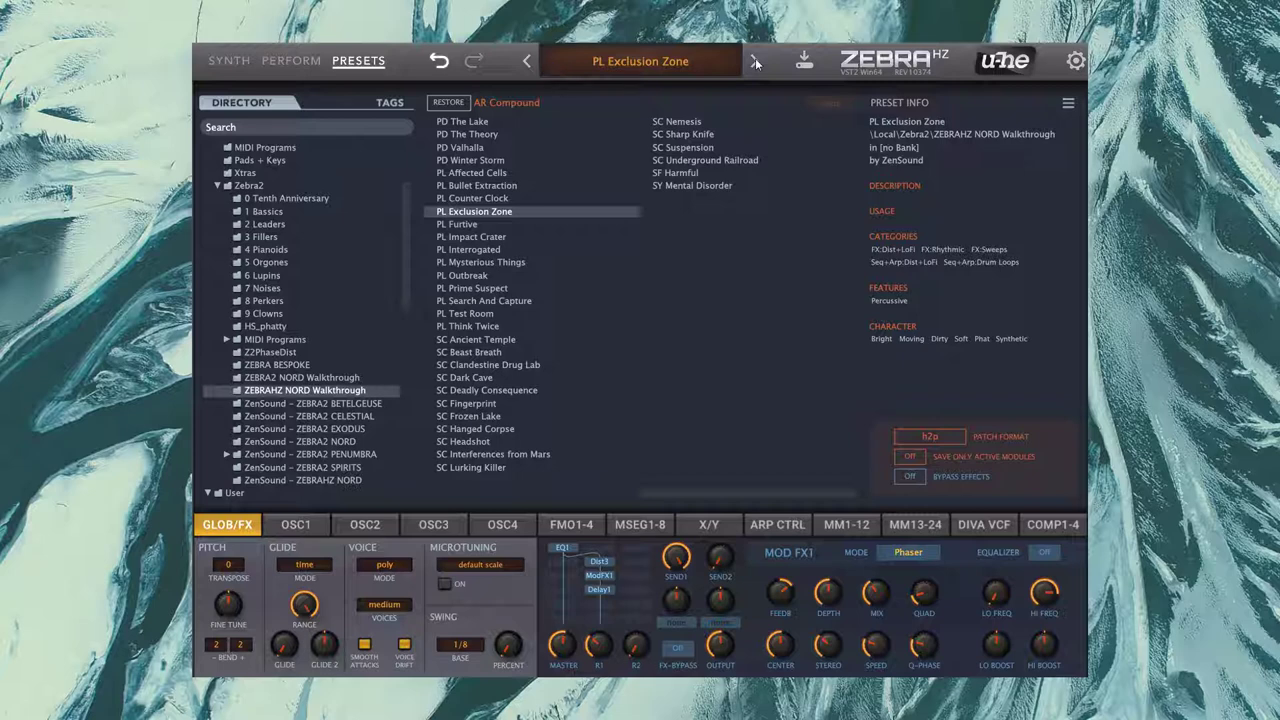
left_click(755, 63)
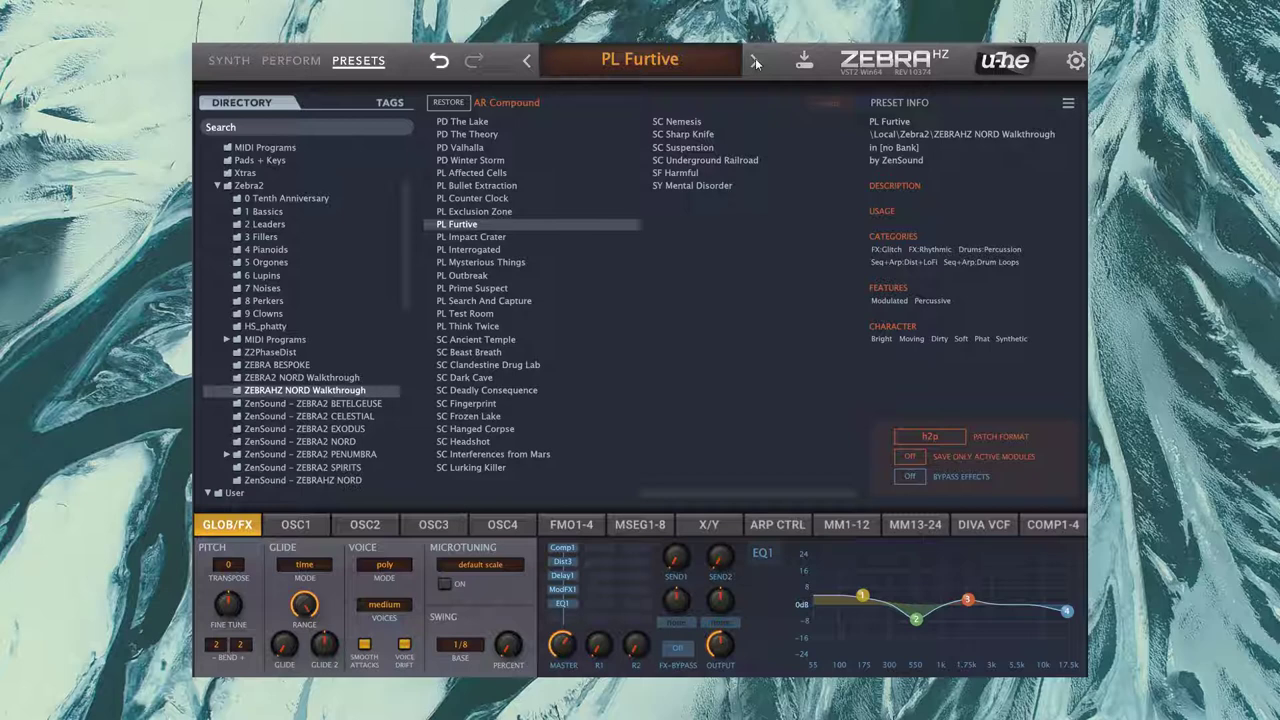
left_click(755, 61)
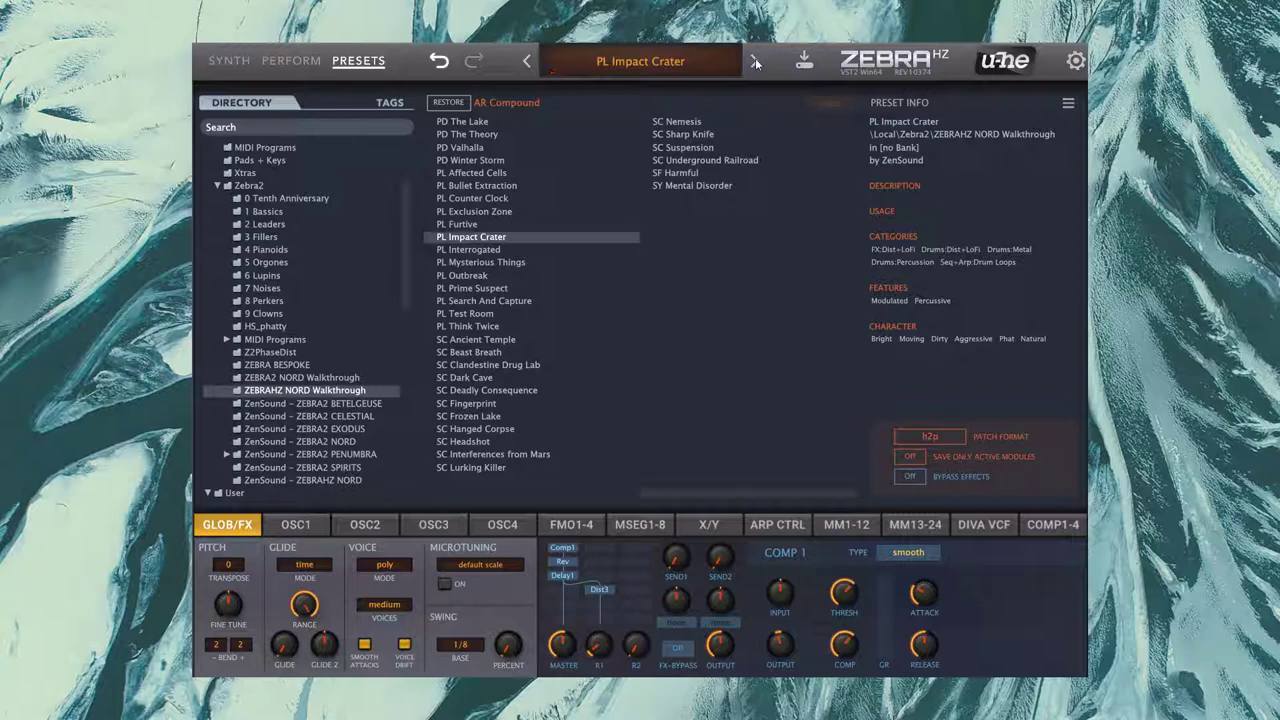
left_click(755, 63)
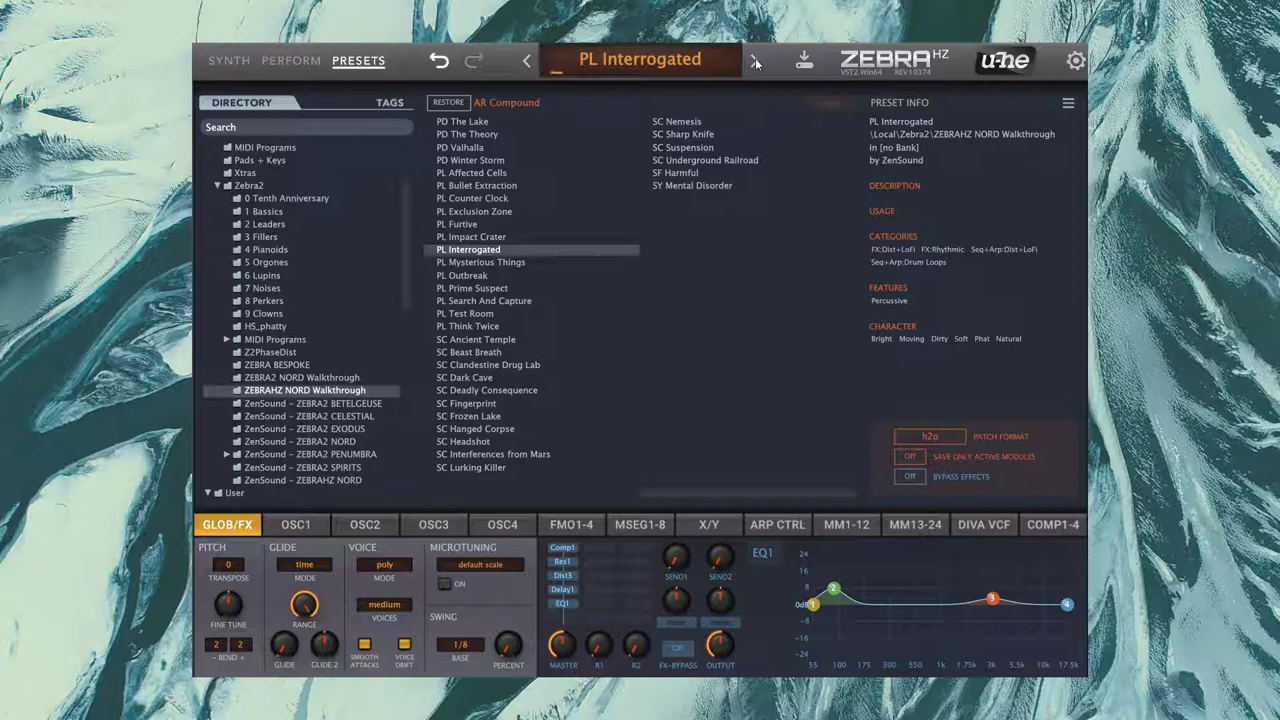
Audition the remaining PL presets in order, from PL Mysterious Things through PL Think Twice.
left_click(755, 62)
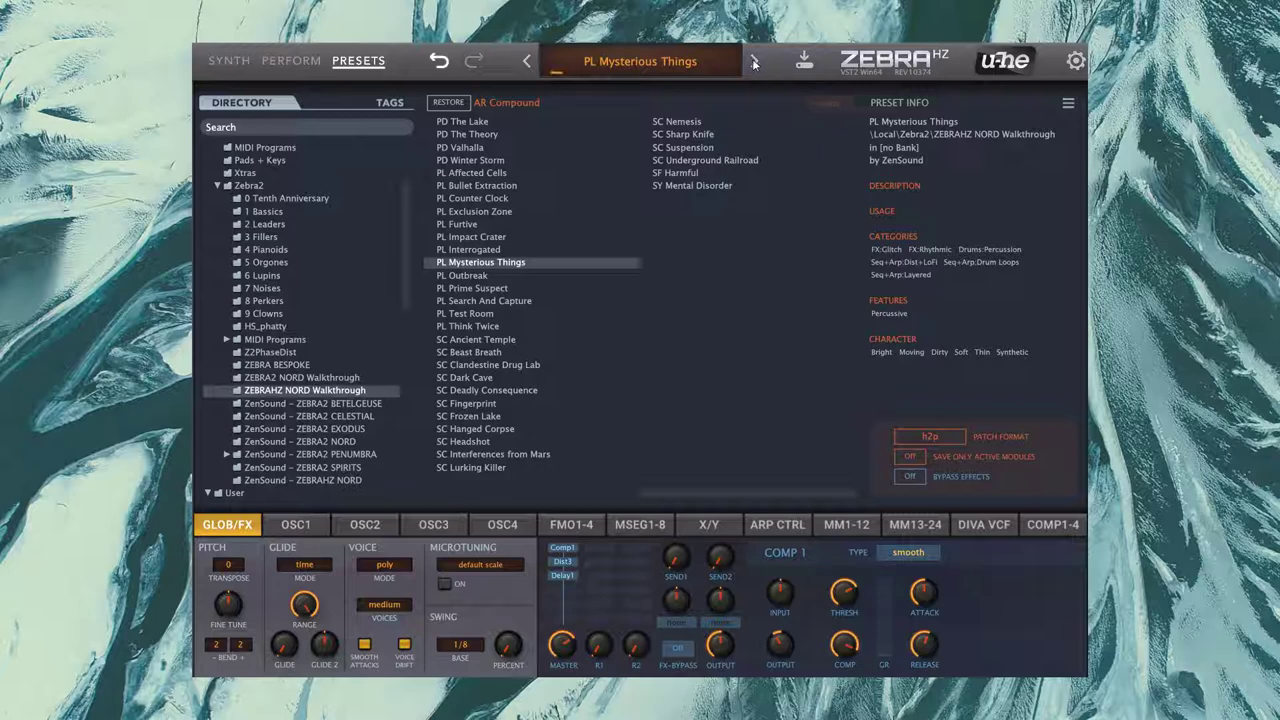
left_click(755, 62)
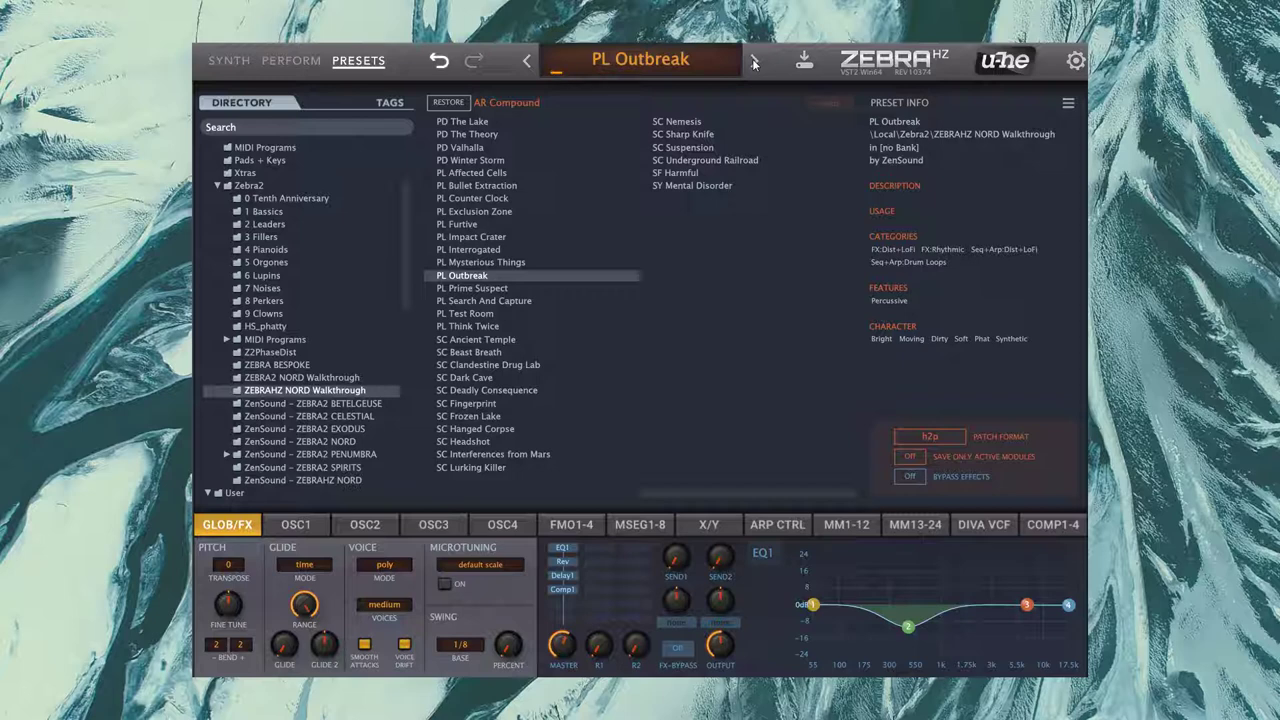
left_click(754, 63)
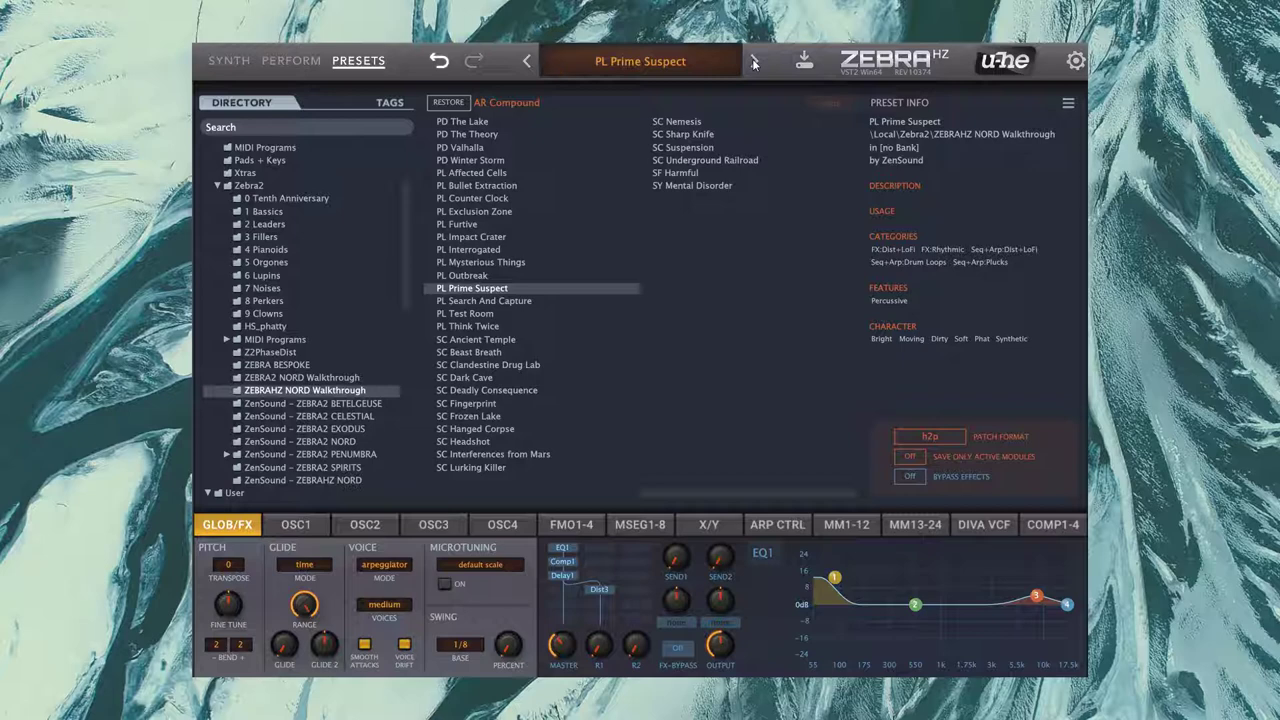
left_click(754, 63)
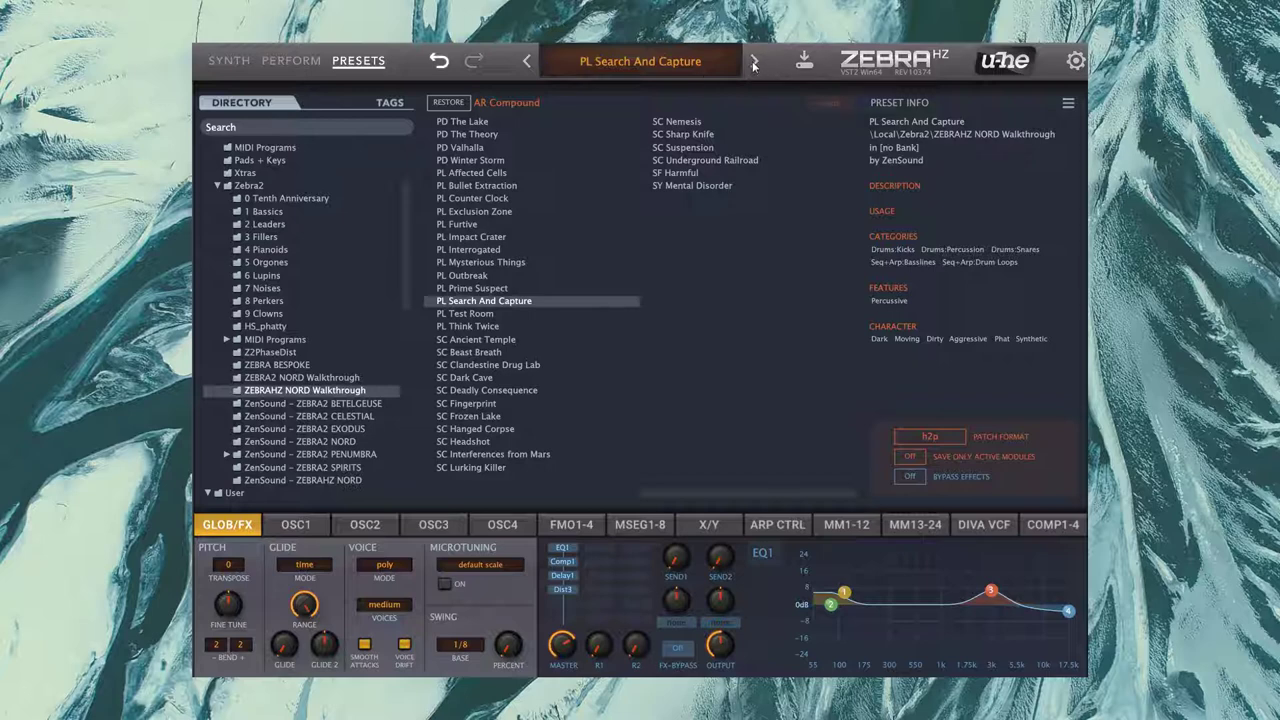
left_click(754, 63)
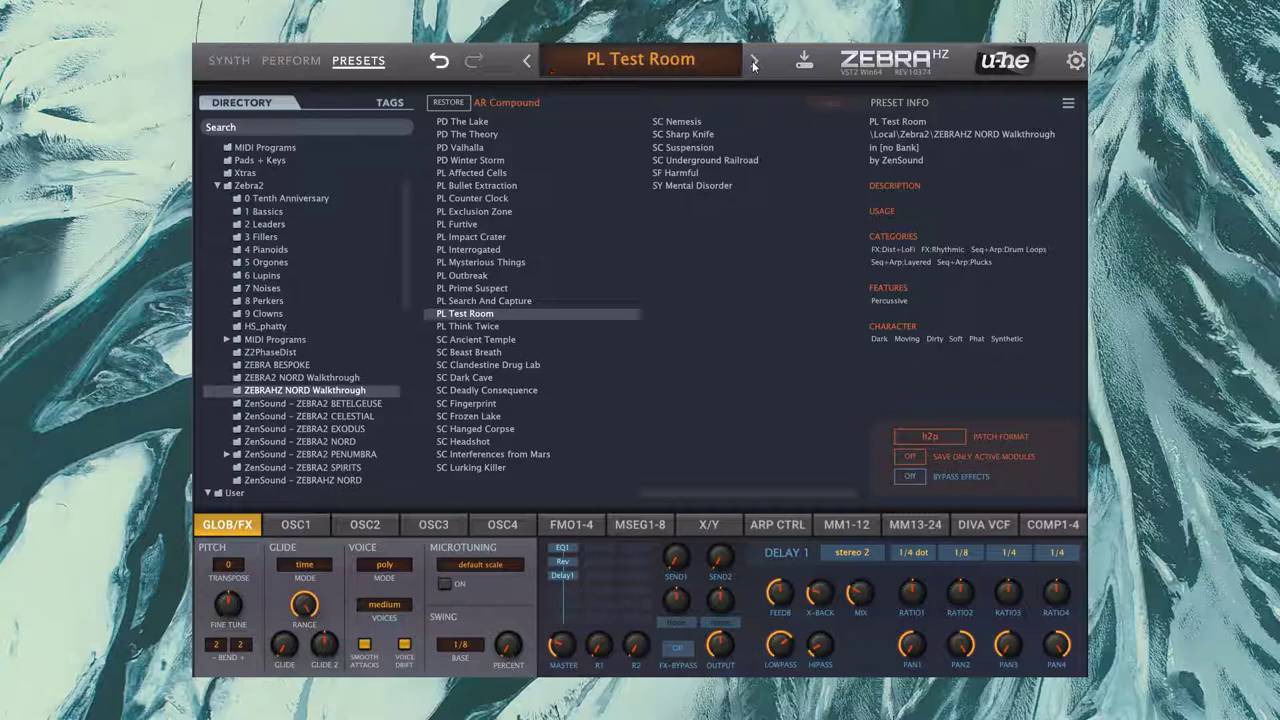
left_click(754, 64)
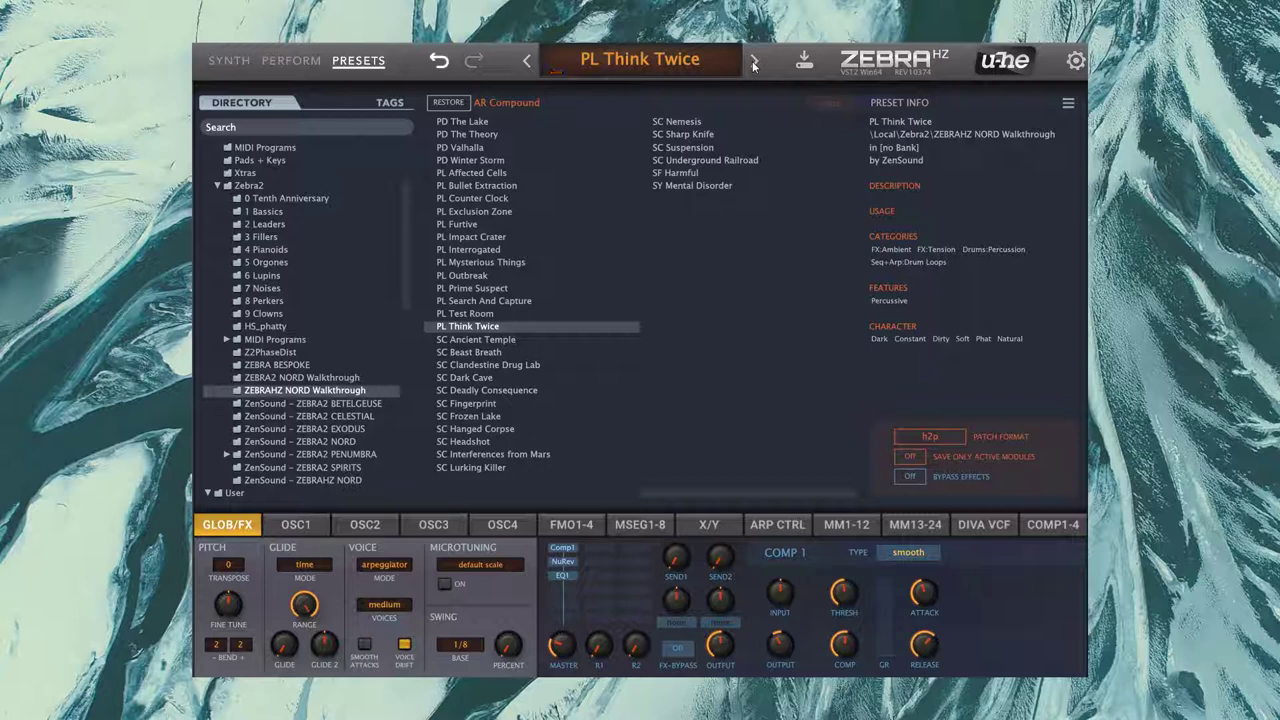
Audition the SC presets one after another, from SC Ancient Temple through SC Hanged Corpse.
left_click(754, 62)
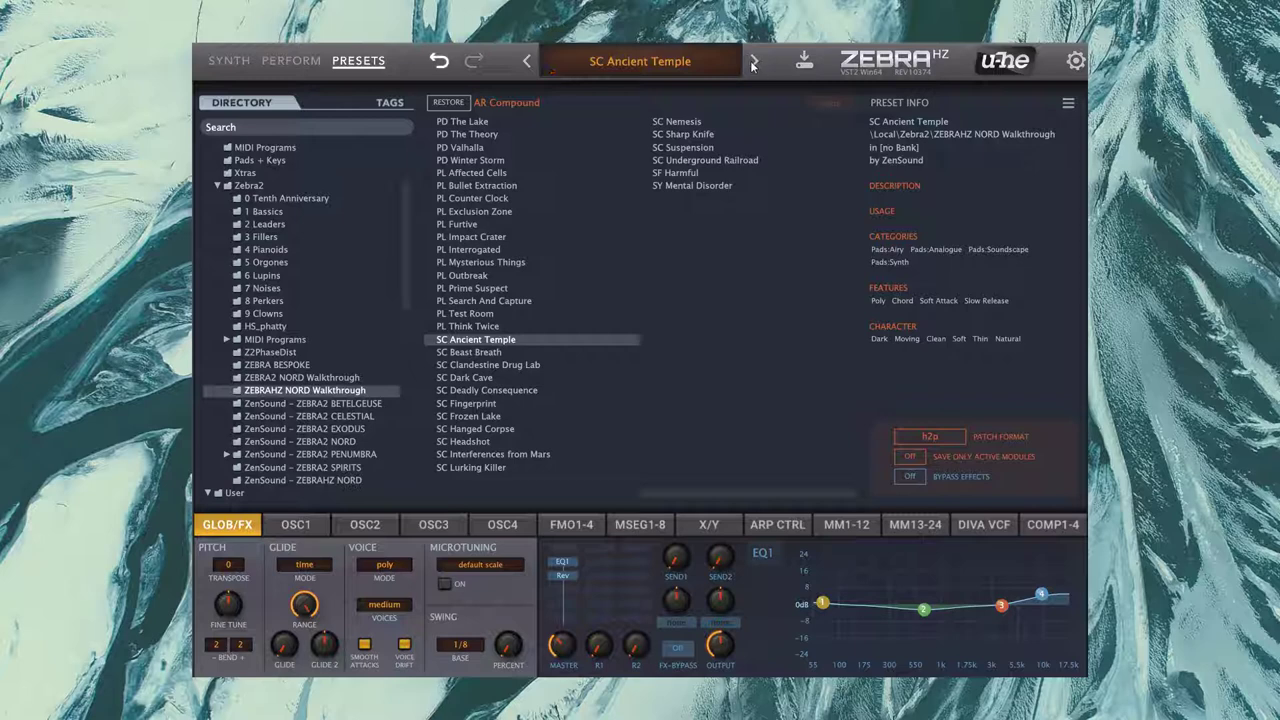
left_click(753, 62)
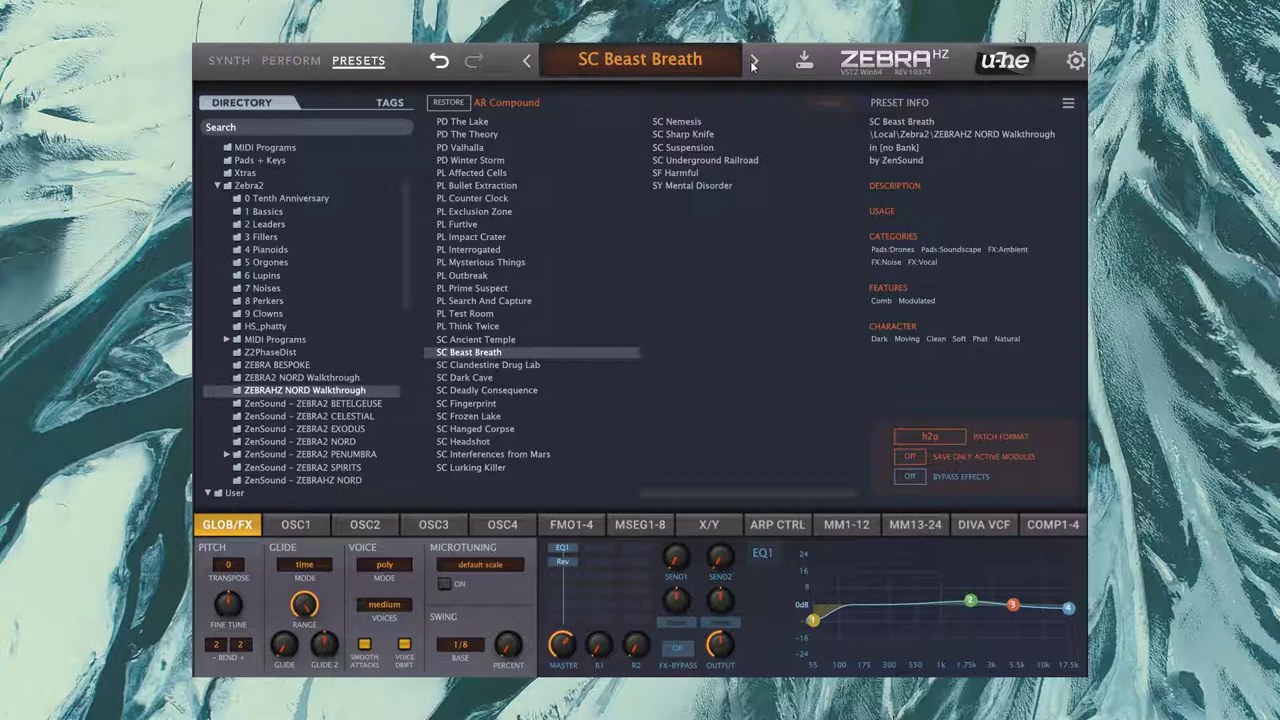
left_click(753, 63)
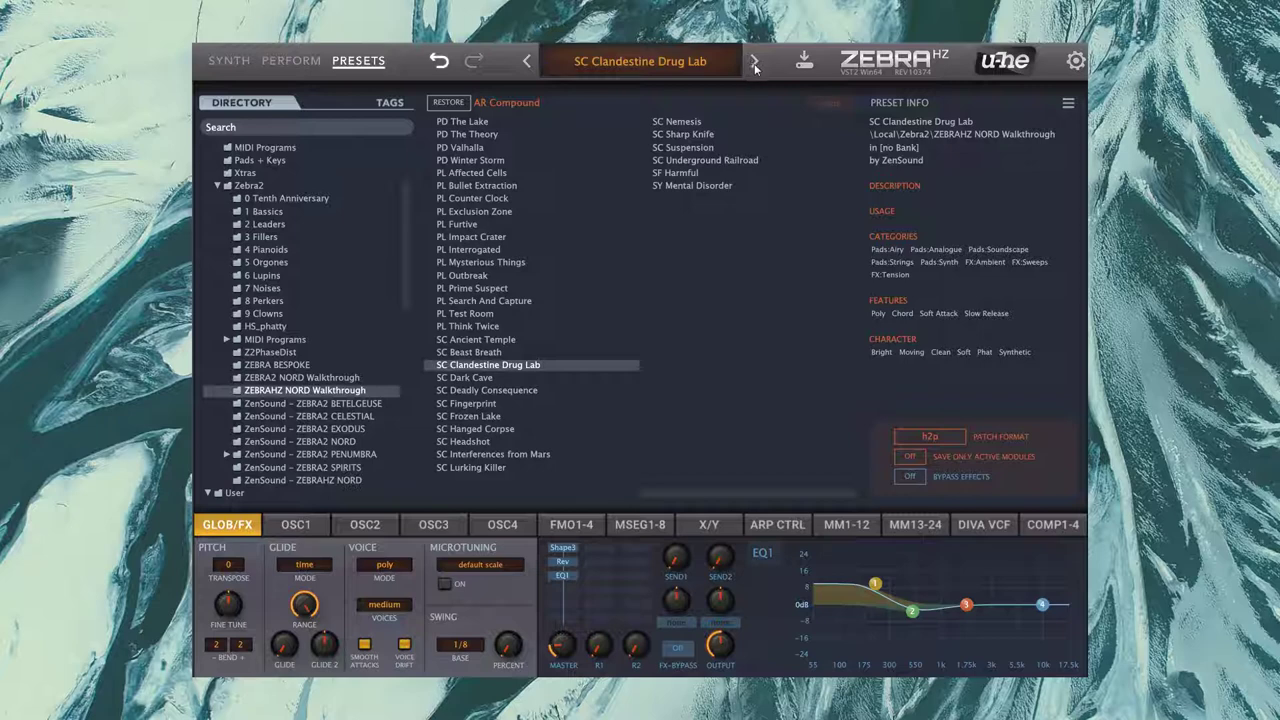
left_click(755, 62)
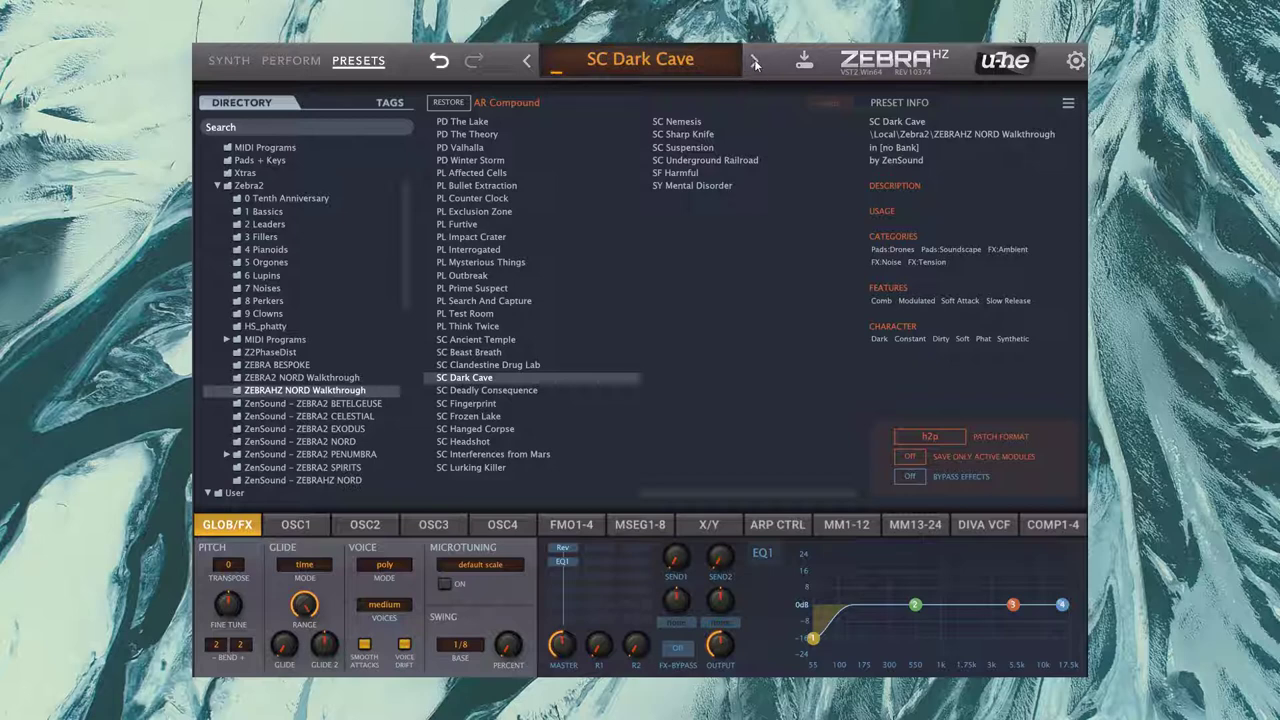
left_click(755, 63)
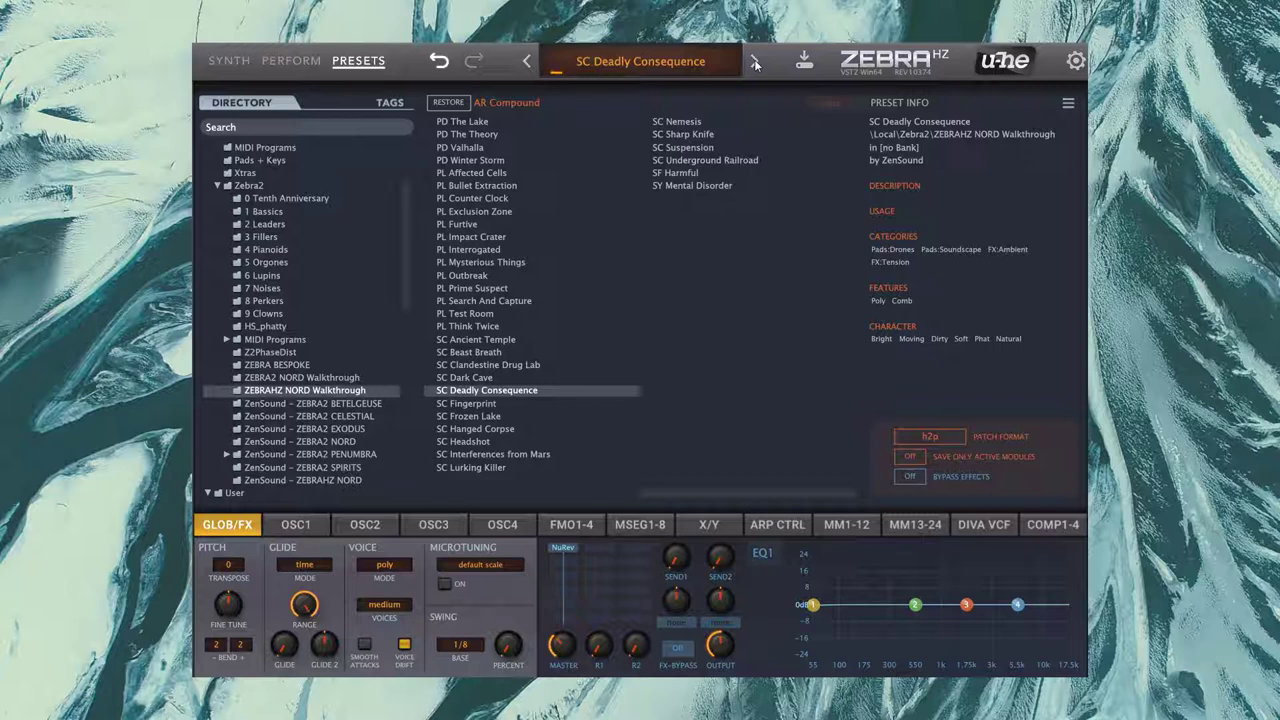
left_click(755, 62)
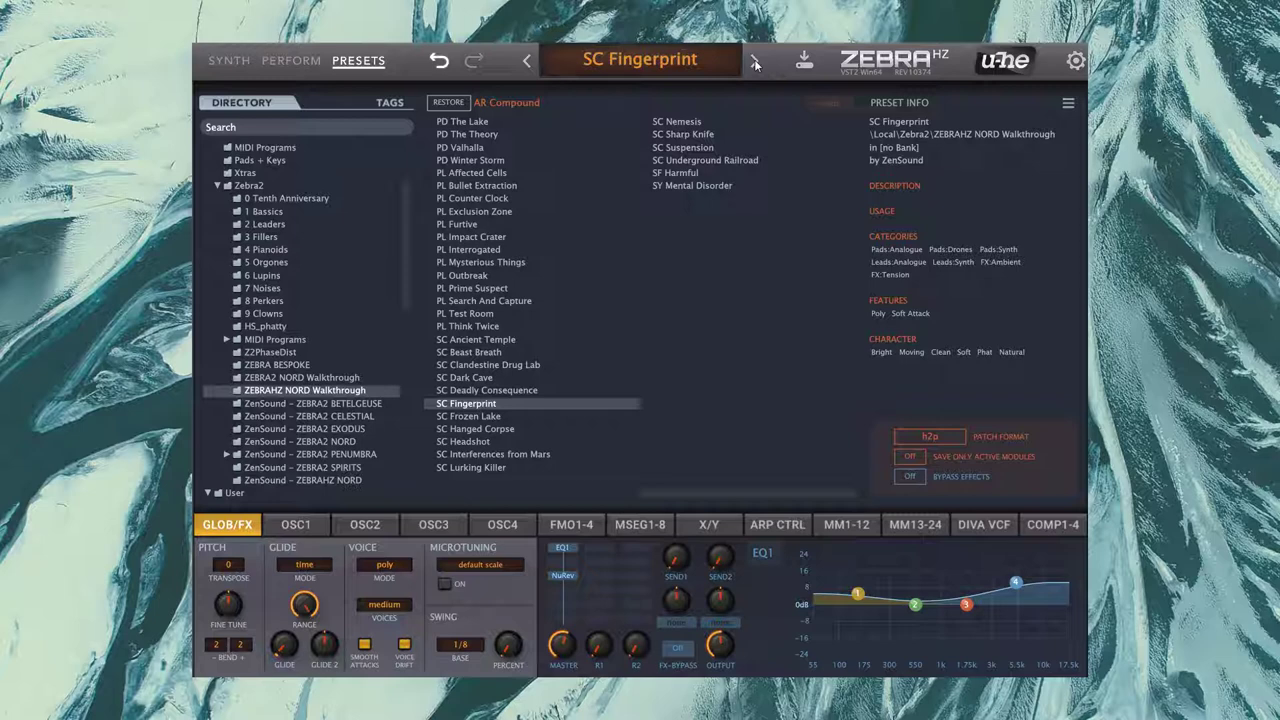
left_click(755, 62)
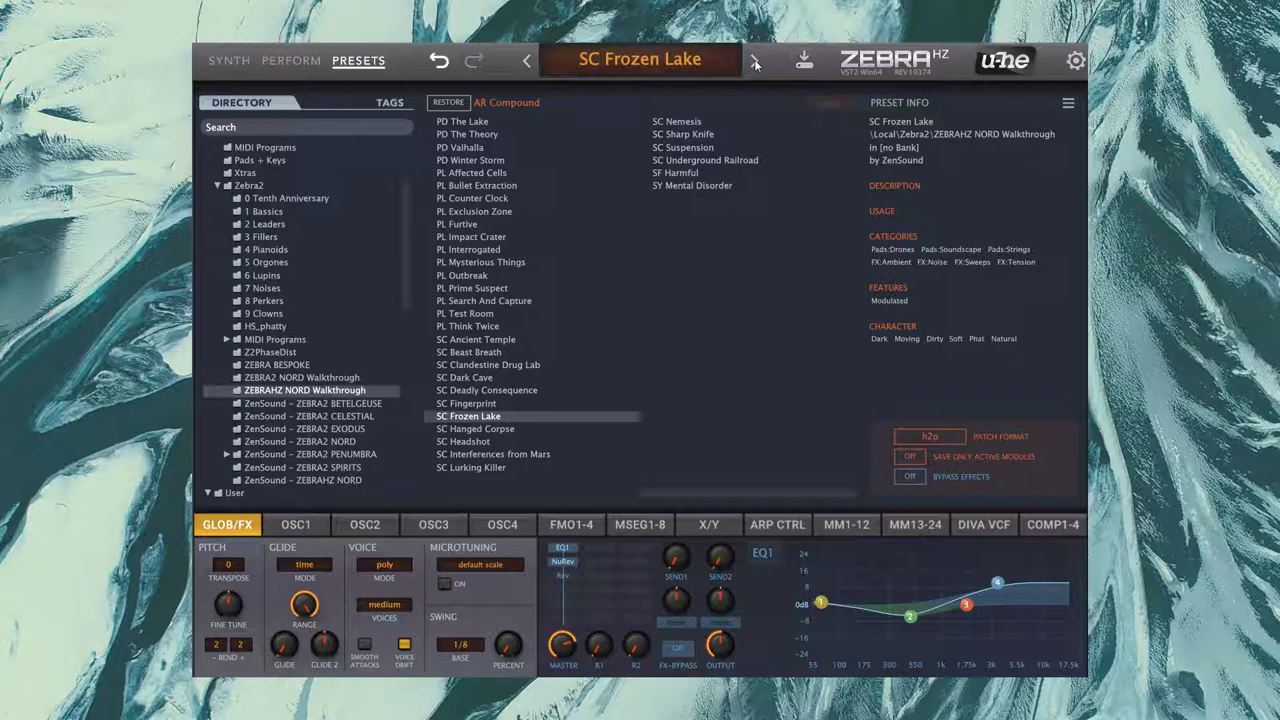
left_click(755, 62)
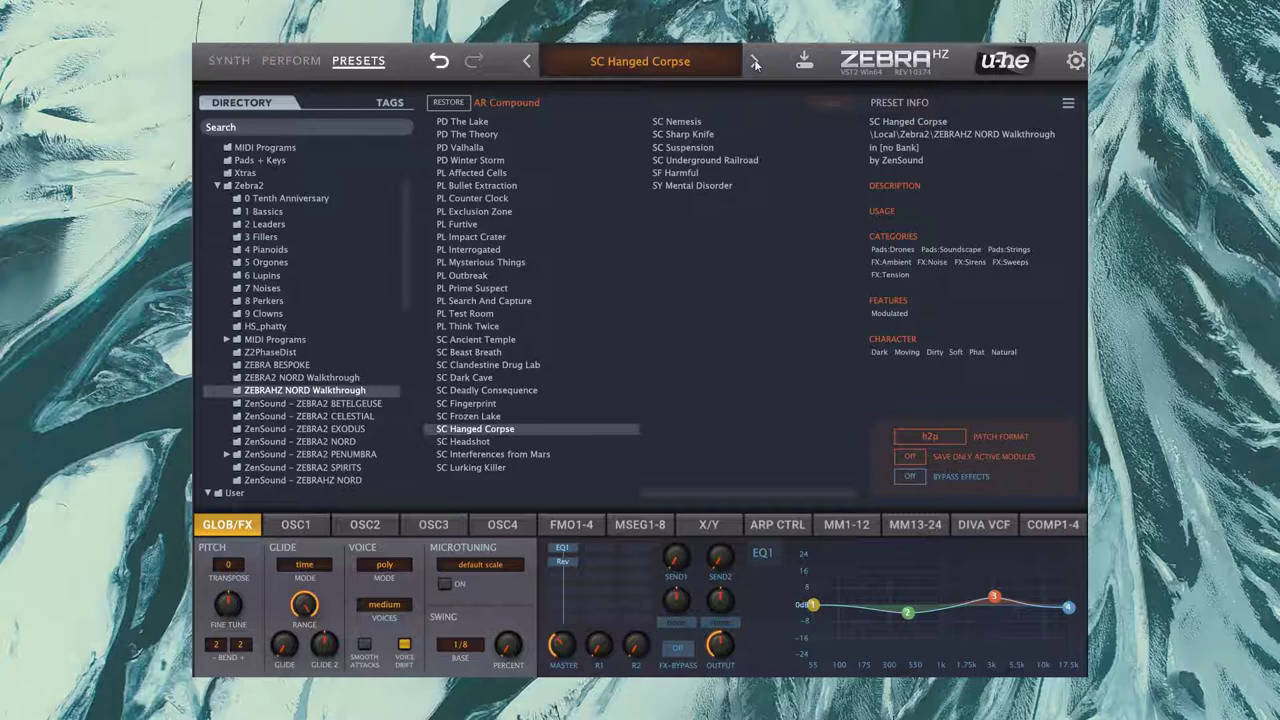
Audition the remaining SC presets in order, from SC Headshot through SC Underground Railroad, followed by SF Harmful and SY Mental Disorder.
left_click(755, 64)
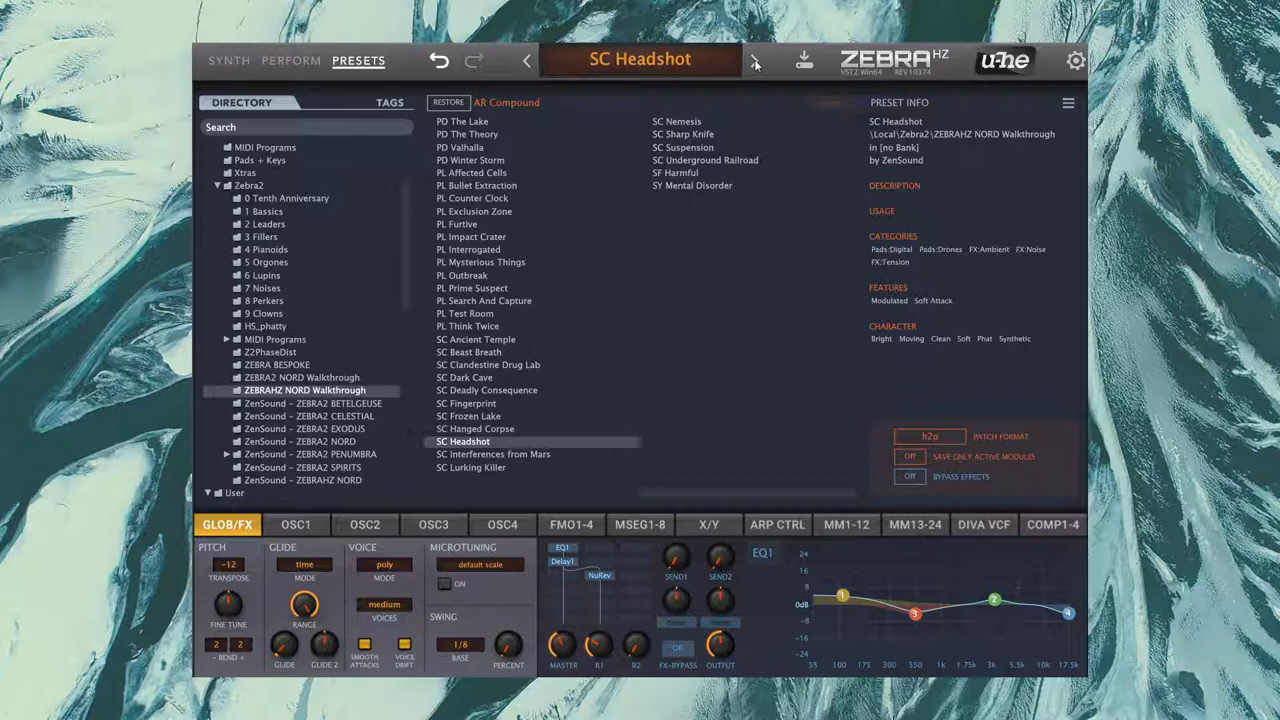
left_click(755, 63)
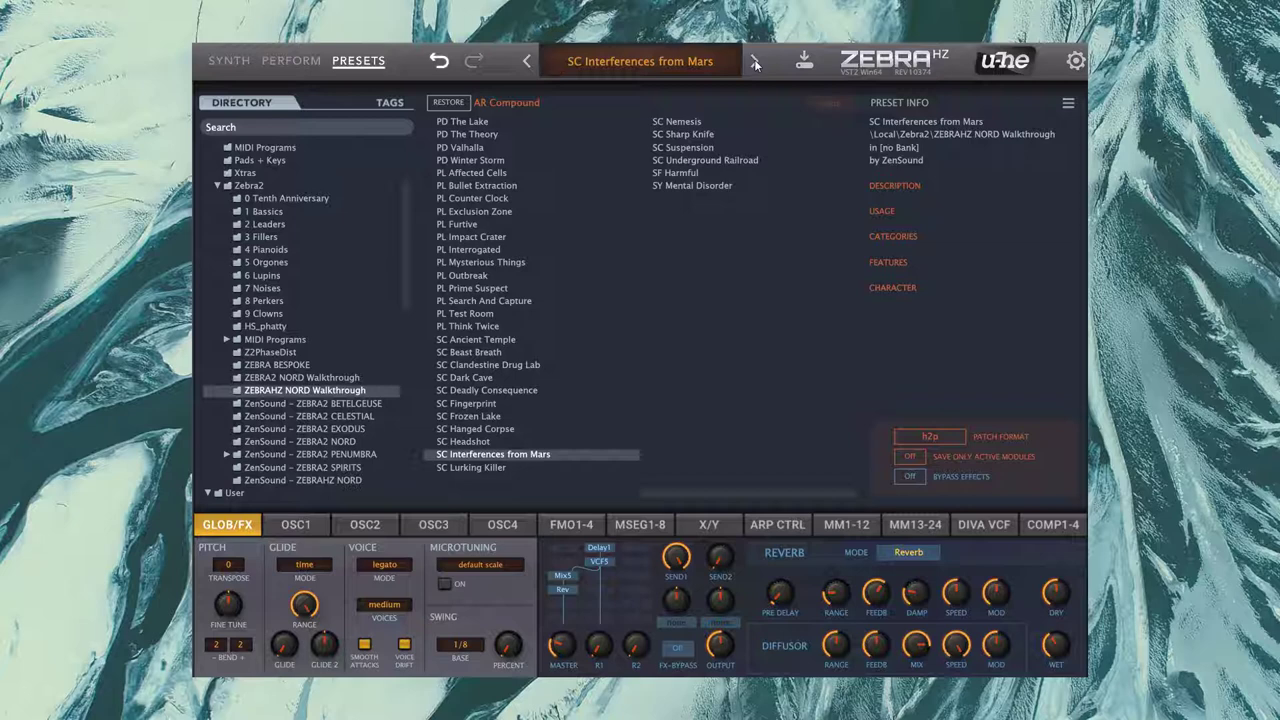
left_click(755, 62)
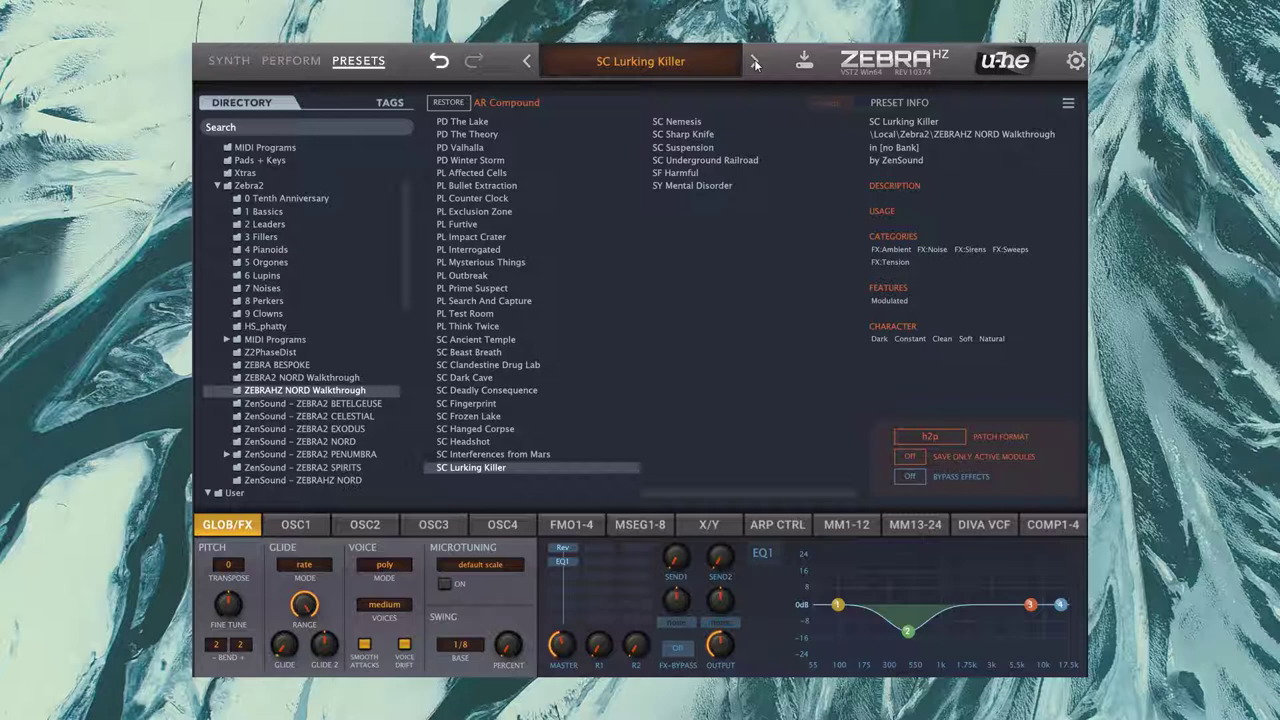
left_click(755, 63)
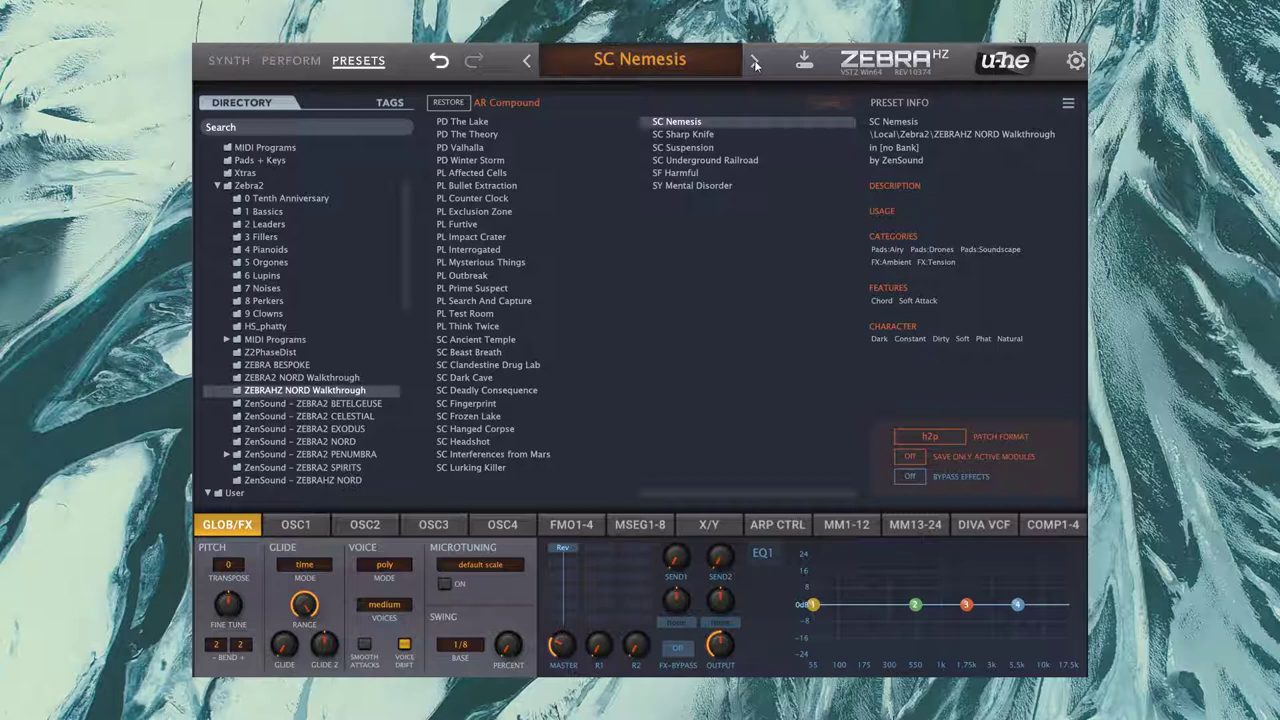
left_click(755, 62)
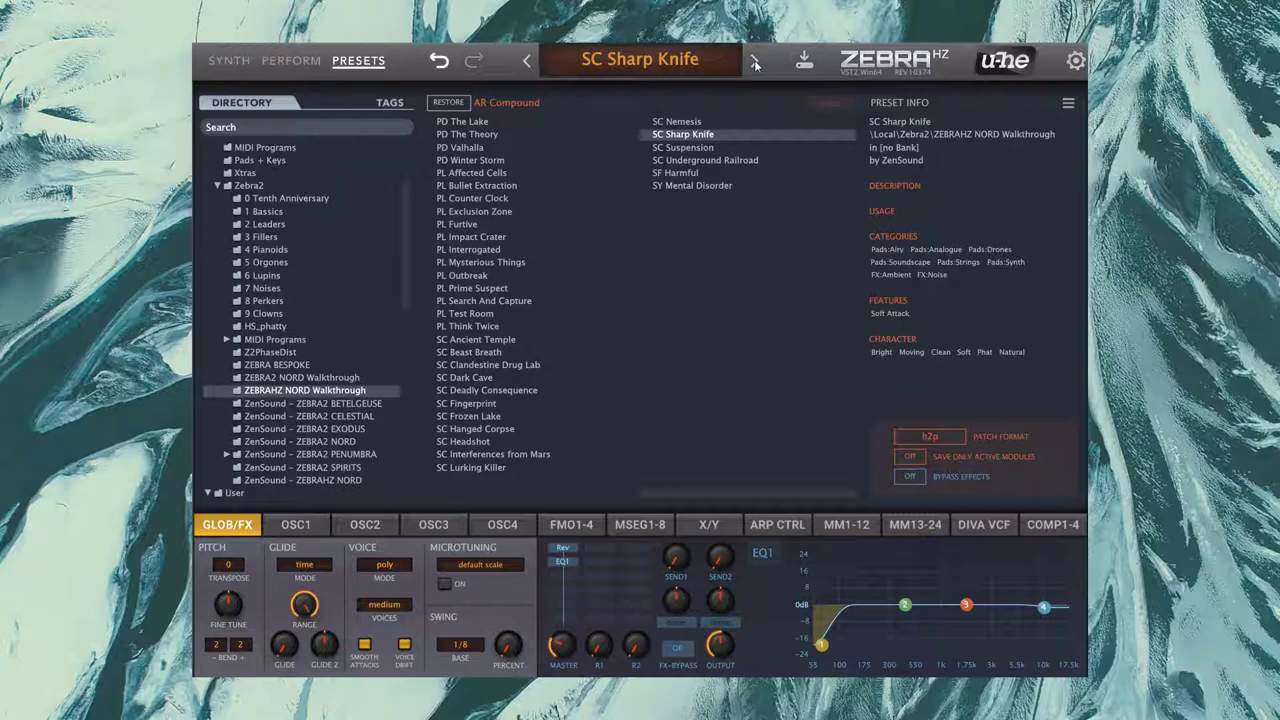
left_click(755, 64)
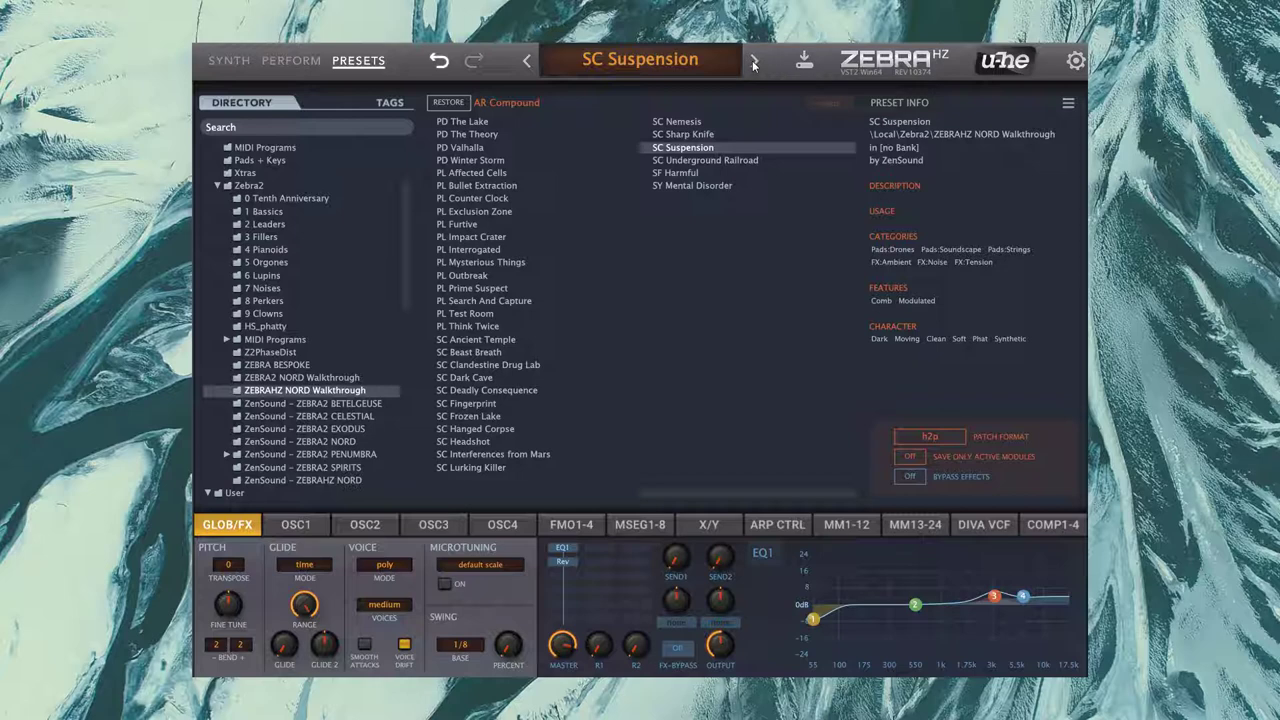
left_click(754, 62)
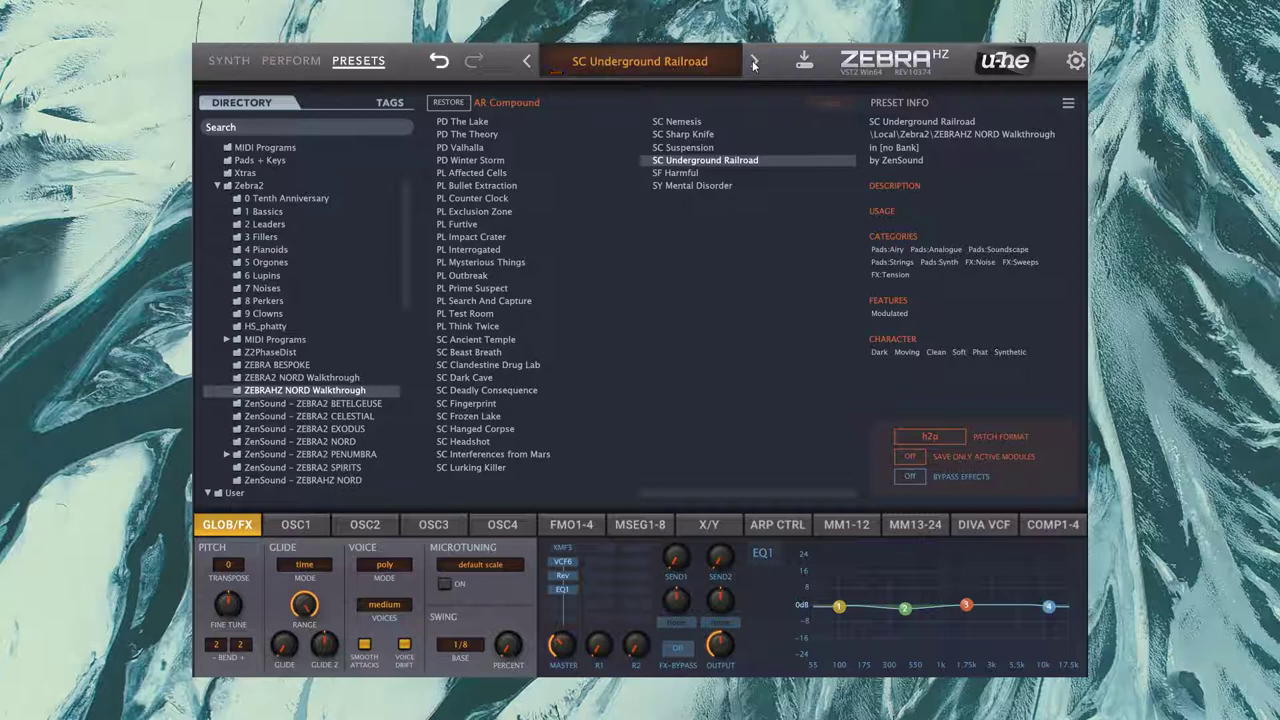
left_click(754, 63)
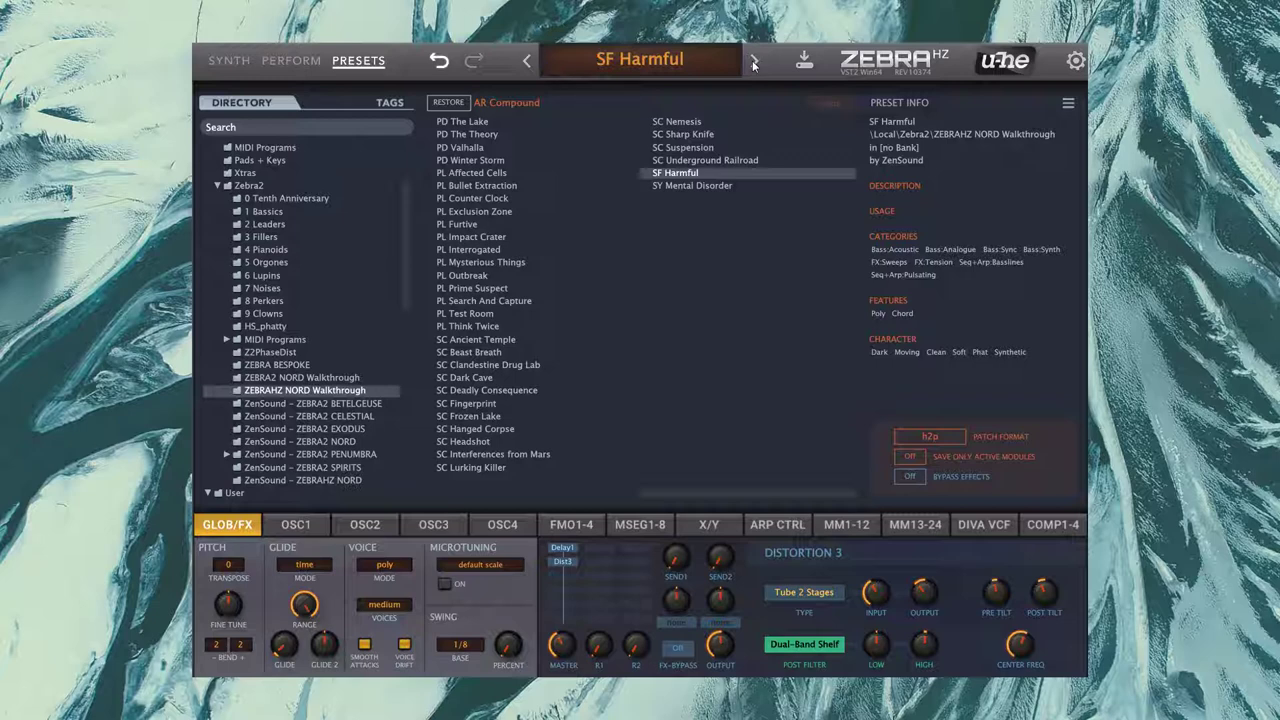
left_click(754, 62)
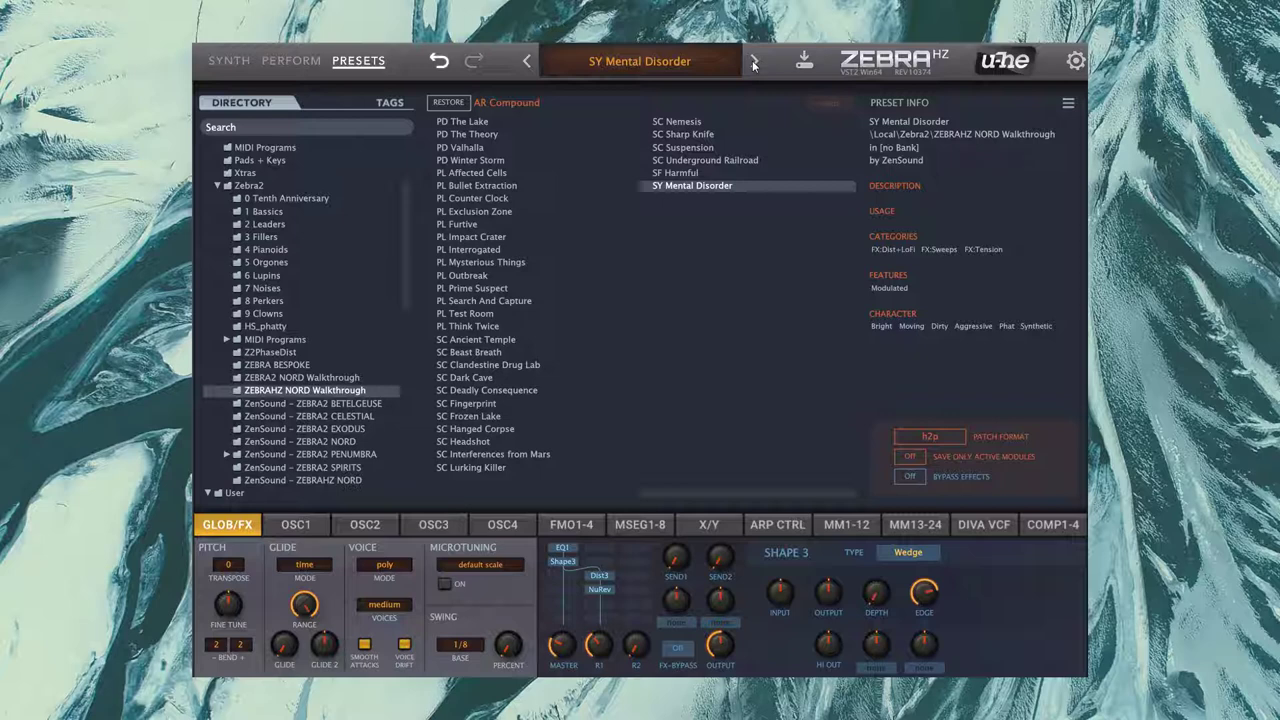